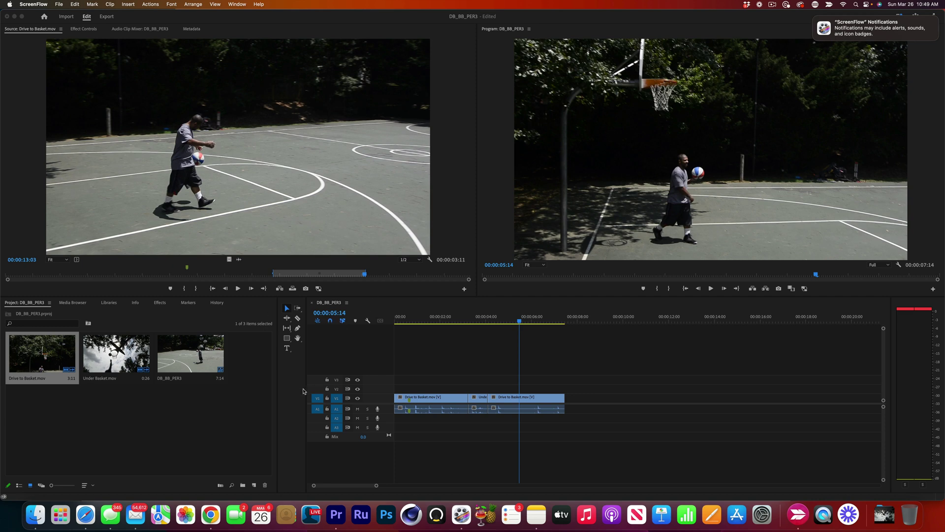
Step: Bring Premiere Pro to the front with the DB_BB_PER3 project open
{"action": "left_click", "coordinate": [251, 389]}
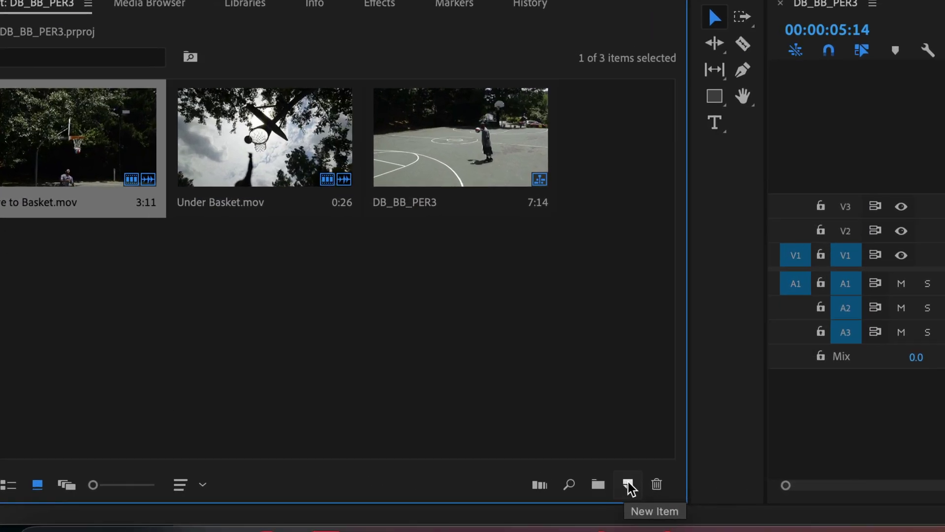
Step: Create a new Color Matte, accepting the 1280×720, 29.97 fps square-pixel video settings
{"action": "left_click", "coordinate": [627, 485]}
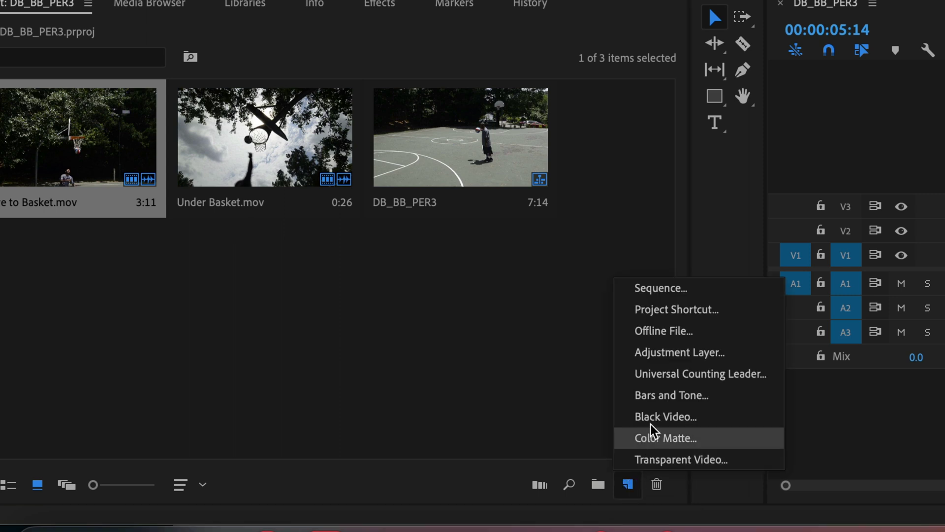
{"action": "left_click", "coordinate": [705, 436]}
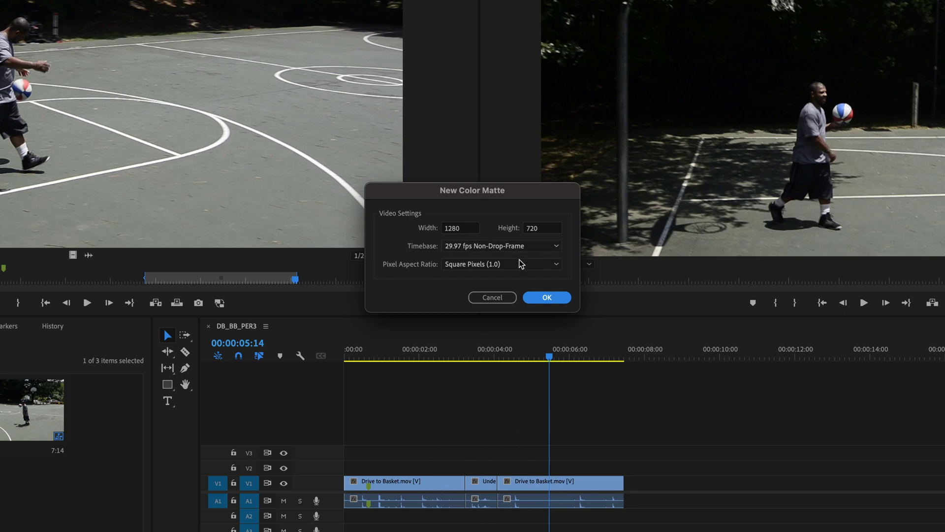
{"action": "left_click", "coordinate": [548, 297]}
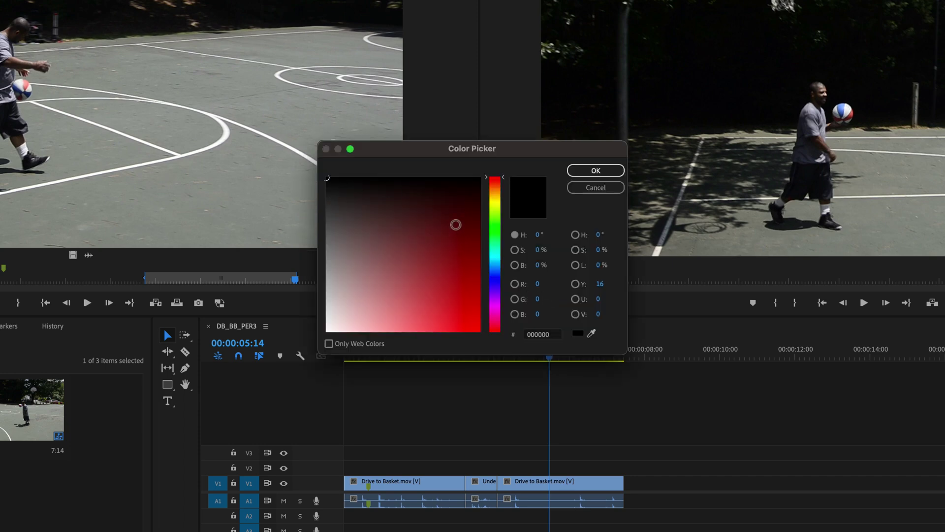
Step: Pick the olive green 639315 in the Color Picker and confirm it as the matte colour
{"action": "left_click", "coordinate": [495, 210]}
{"action": "mouse_move", "coordinate": [495, 211]}
{"action": "left_mouse_down"}
{"action": "mouse_move", "coordinate": [496, 239]}
{"action": "mouse_move", "coordinate": [497, 210]}
{"action": "left_mouse_up"}
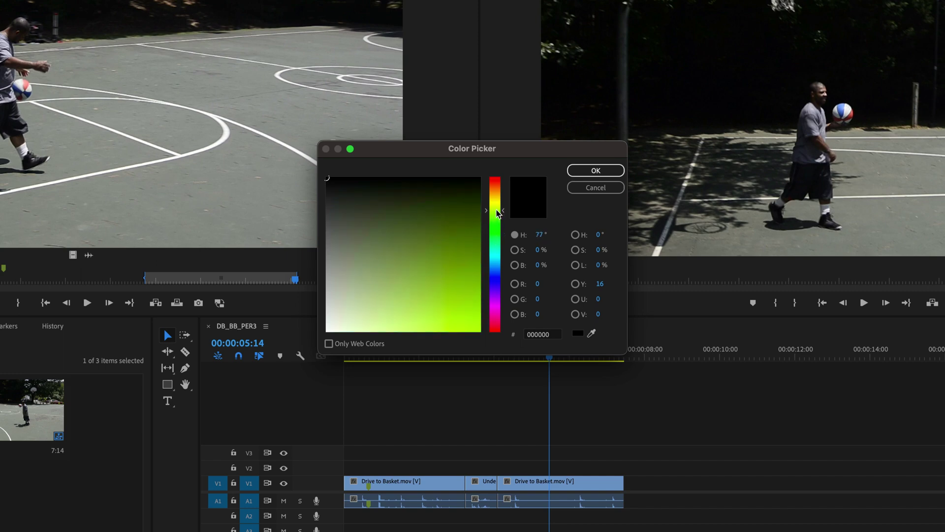
{"action": "left_click_drag", "start_coordinate": [449, 283], "coordinate": [458, 272]}
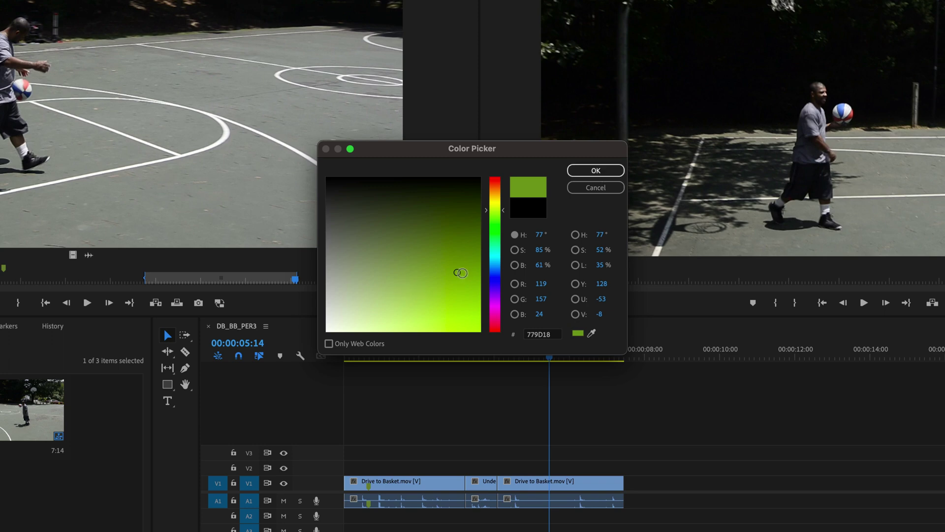
{"action": "left_click", "coordinate": [461, 273]}
{"action": "left_click", "coordinate": [326, 178]}
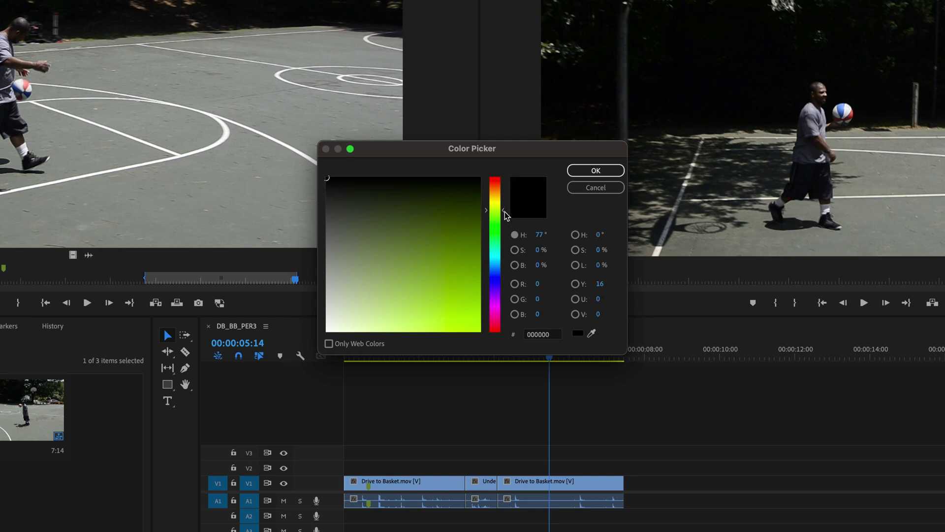
{"action": "left_click_drag", "start_coordinate": [505, 214], "coordinate": [506, 242]}
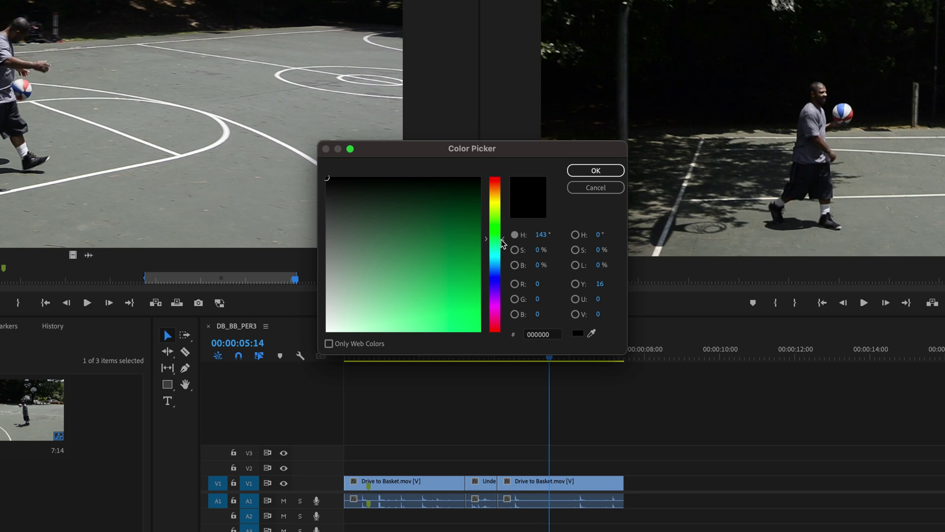
{"action": "left_click_drag", "start_coordinate": [505, 243], "coordinate": [502, 212]}
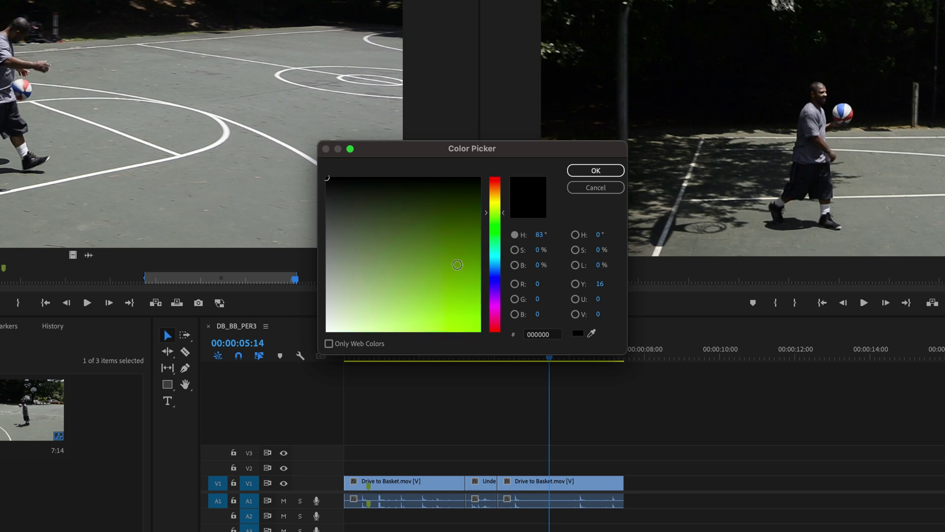
{"action": "left_click", "coordinate": [459, 266]}
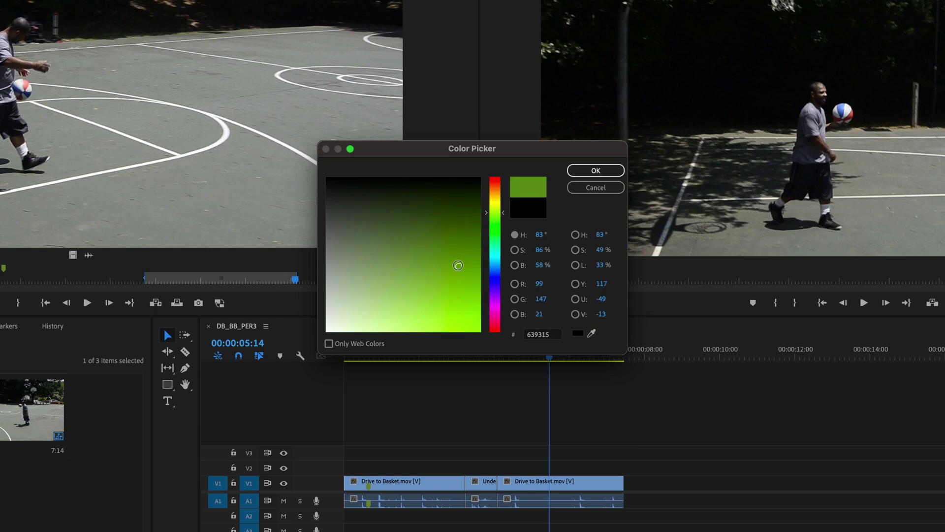
{"action": "left_click", "coordinate": [575, 172]}
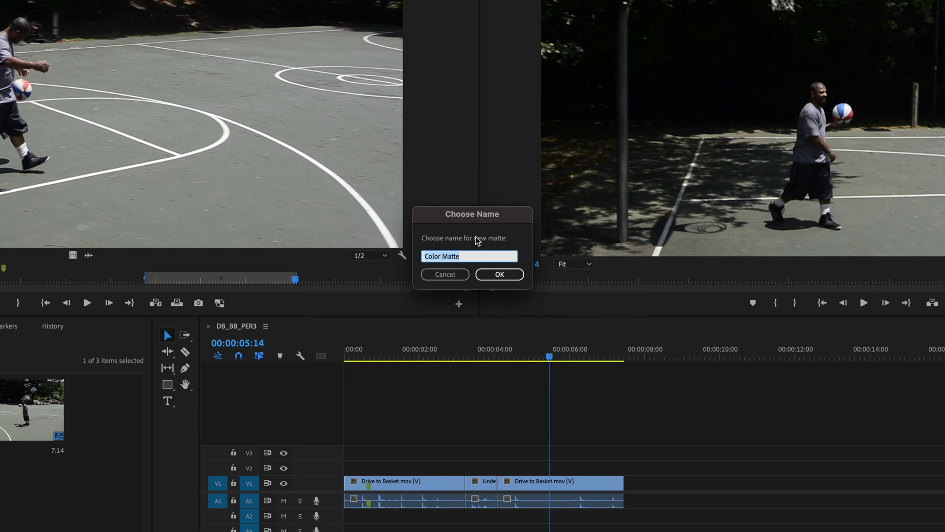
Step: Name the new colour matte 'Olive'
{"action": "type", "text": "Olive"}
{"action": "key", "text": "Return"}
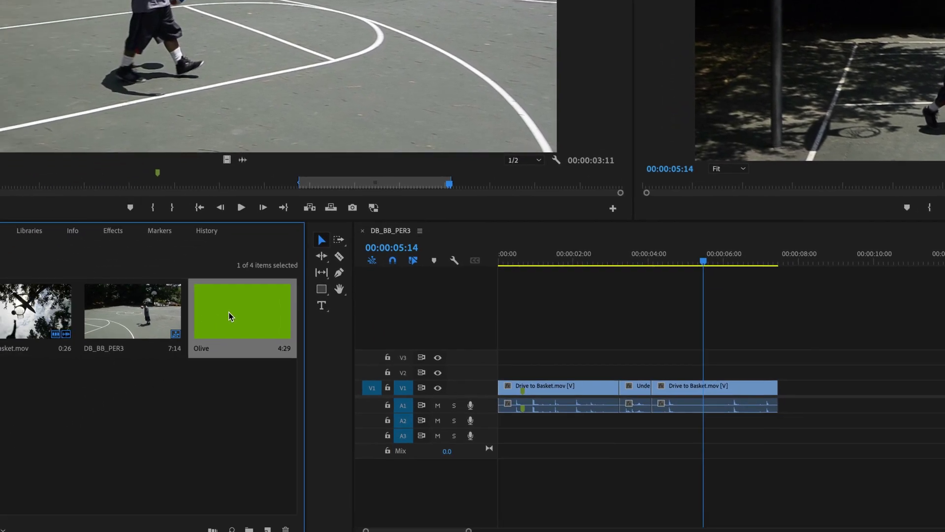
Step: Place the Olive matte on V2 and extend it to the end of the footage
{"action": "left_click_drag", "start_coordinate": [229, 312], "coordinate": [468, 373]}
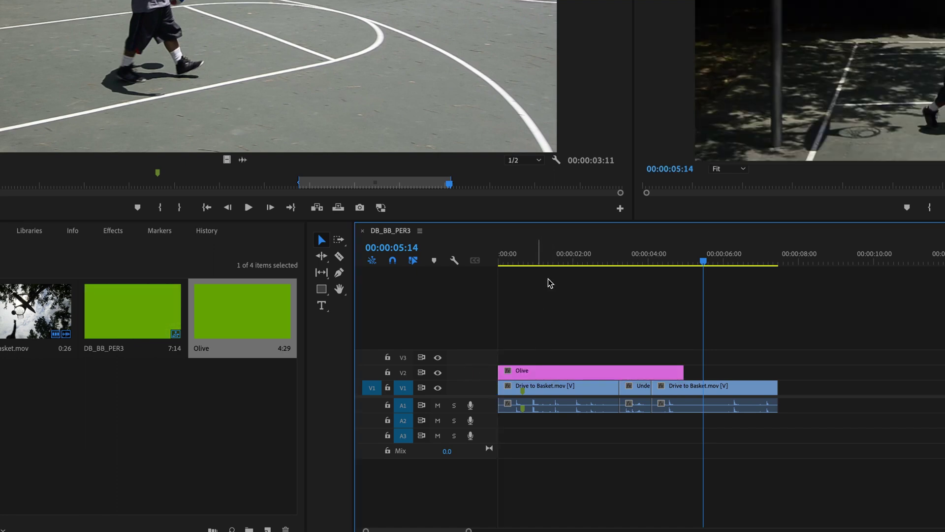
{"action": "left_click", "coordinate": [556, 257]}
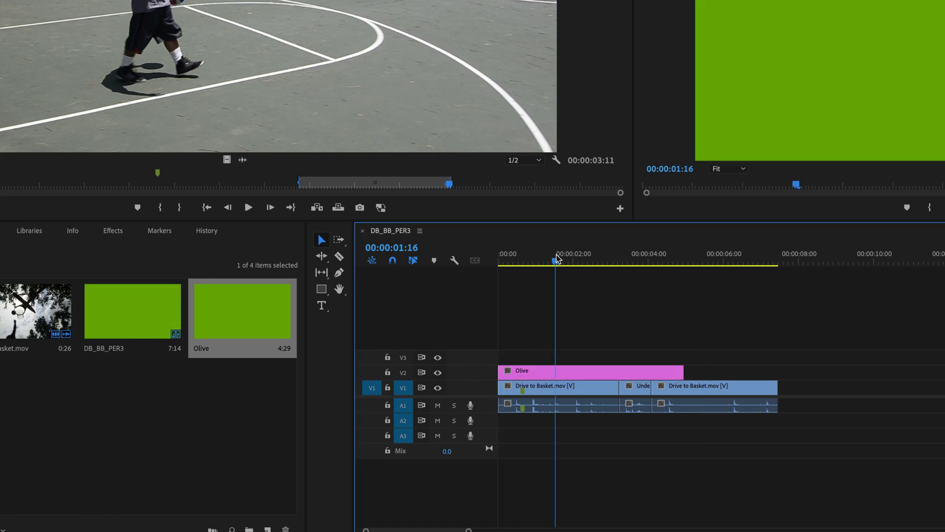
{"action": "left_click", "coordinate": [585, 373]}
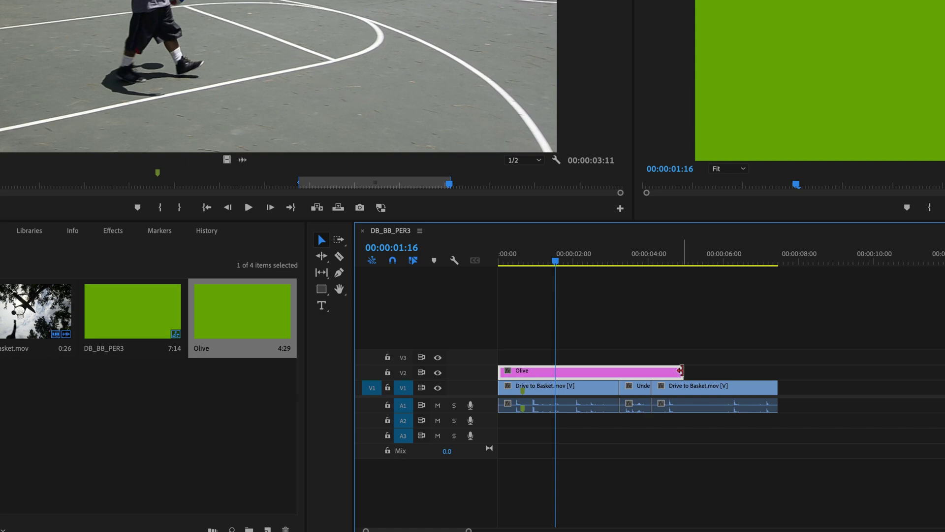
{"action": "left_click_drag", "start_coordinate": [681, 370], "coordinate": [777, 373]}
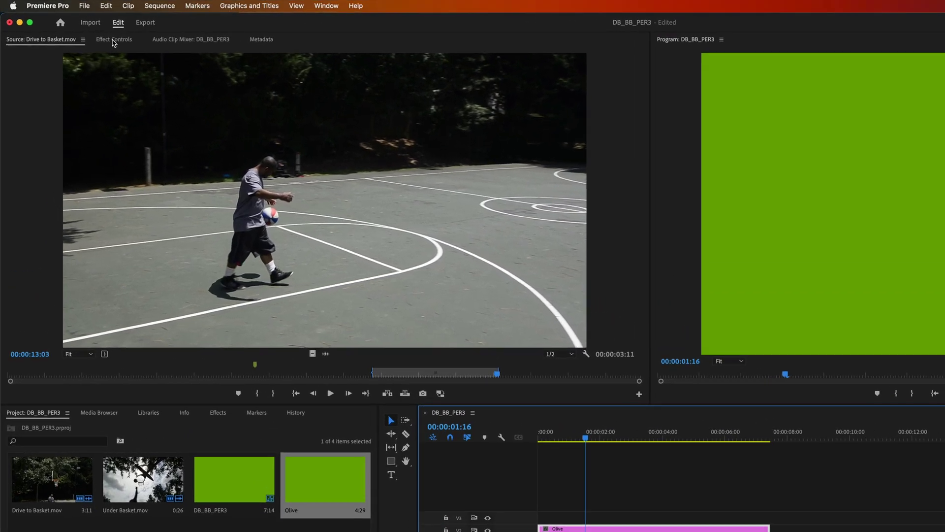
Step: Show the Olive clip's Opacity properties in Effect Controls, collapsing Motion
{"action": "left_click", "coordinate": [84, 31]}
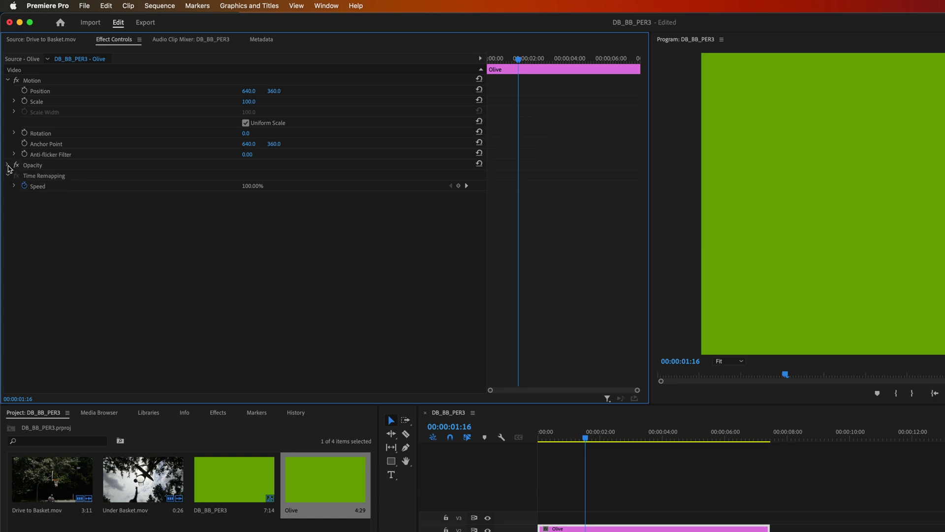
{"action": "left_click", "coordinate": [8, 165]}
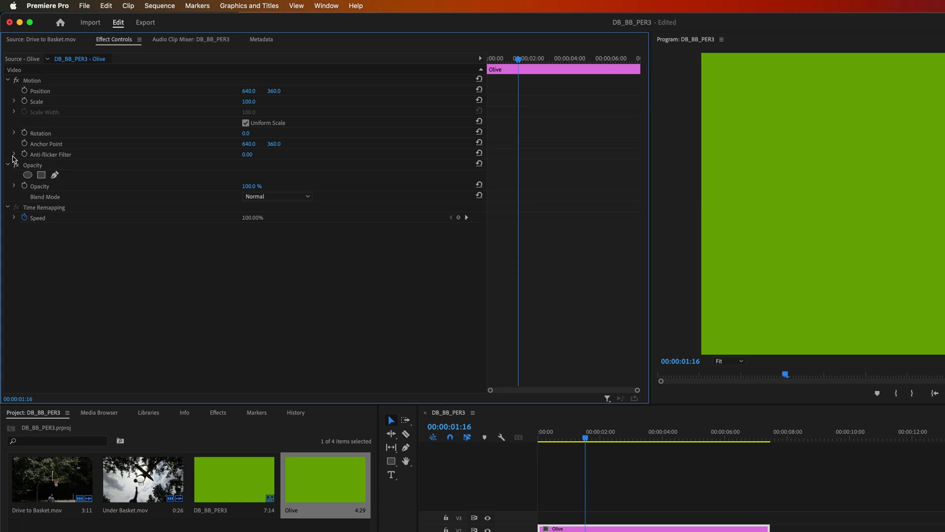
{"action": "left_click", "coordinate": [8, 81]}
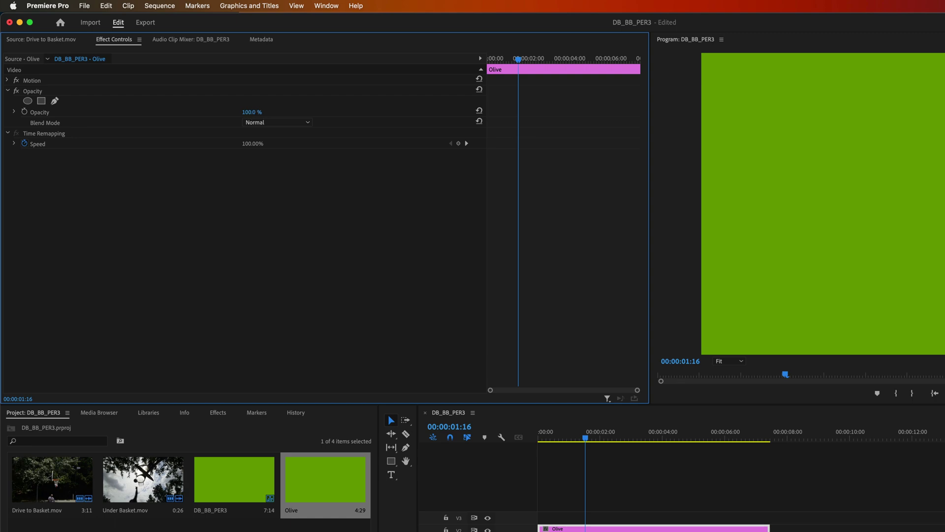
Step: Preview opacity at 50%, 0% and lower values, return it to 100%, and select Blend Mode
{"action": "left_click", "coordinate": [252, 113]}
{"action": "type", "text": "50"}
{"action": "key", "text": "Return"}
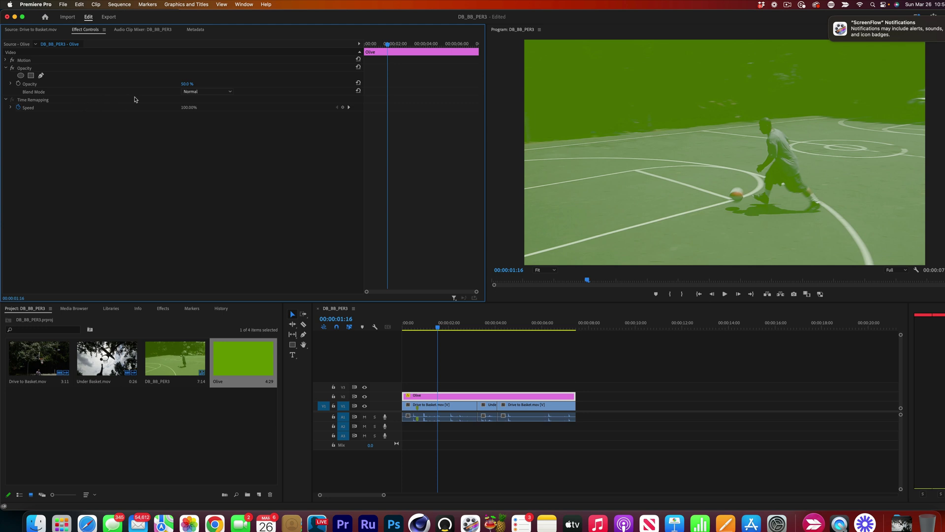
{"action": "mouse_move", "coordinate": [184, 87]}
{"action": "left_mouse_down"}
{"action": "mouse_move", "coordinate": [143, 88]}
{"action": "mouse_move", "coordinate": [192, 87]}
{"action": "left_mouse_up"}
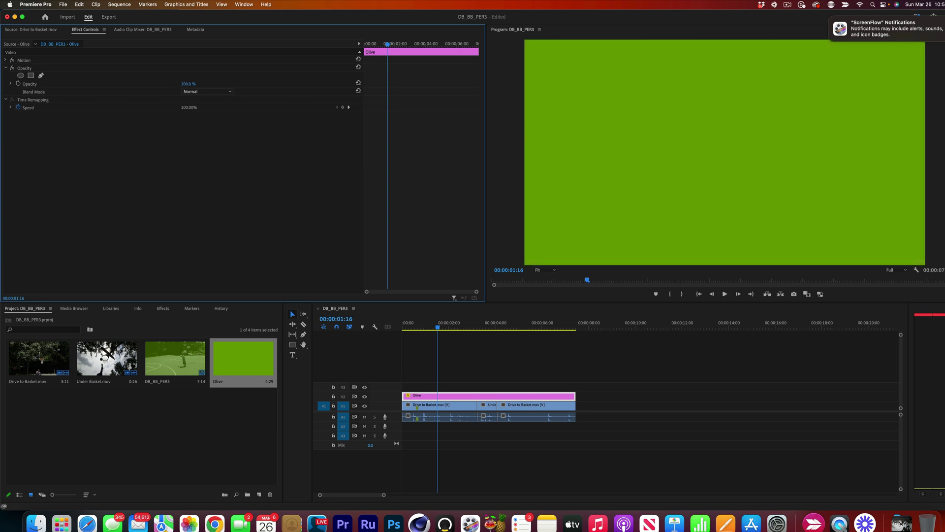
{"action": "left_click", "coordinate": [190, 84]}
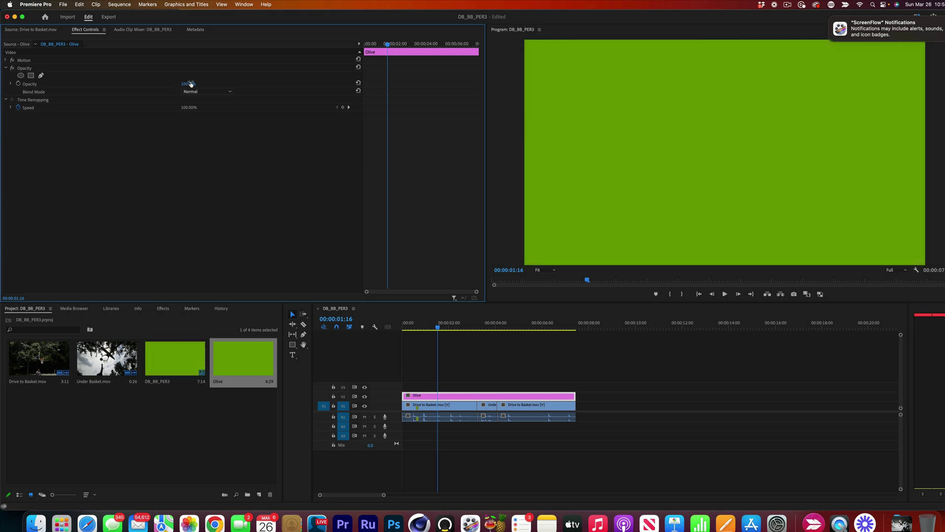
{"action": "type", "text": "50"}
{"action": "key", "text": "Return"}
{"action": "left_click_drag", "start_coordinate": [187, 84], "coordinate": [173, 84]}
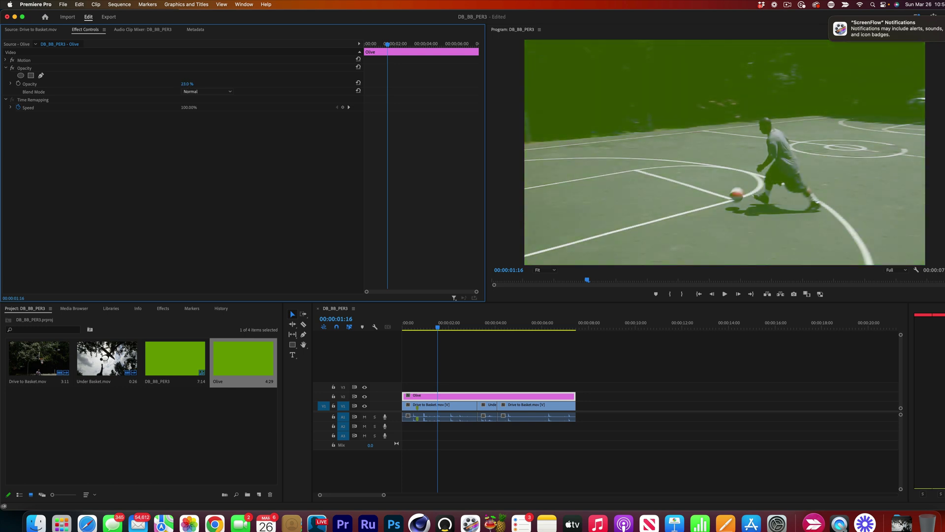
{"action": "left_click_drag", "start_coordinate": [187, 84], "coordinate": [192, 83]}
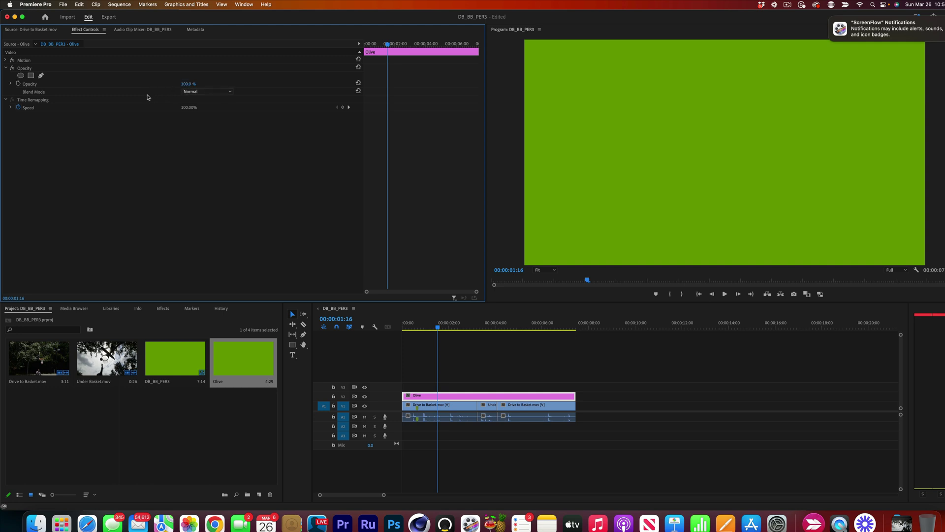
{"action": "left_click", "coordinate": [40, 93]}
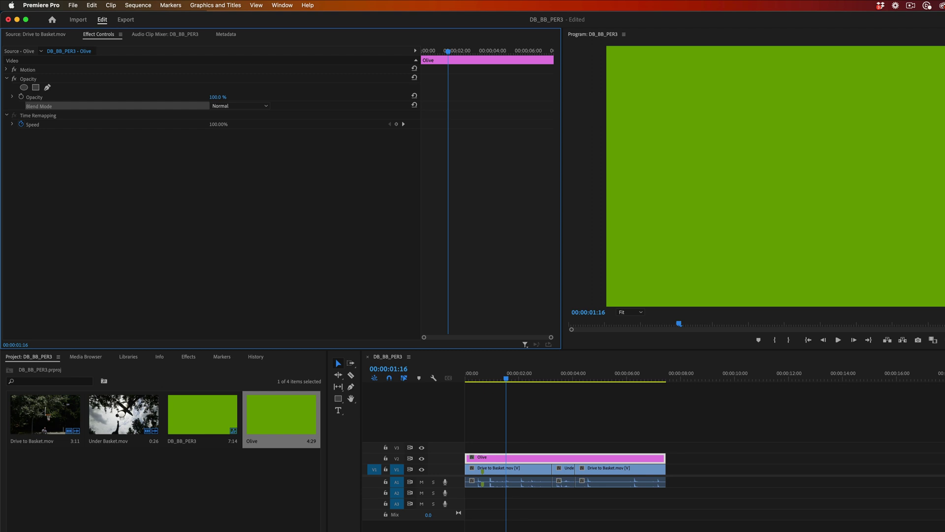
{"action": "left_click", "coordinate": [264, 109]}
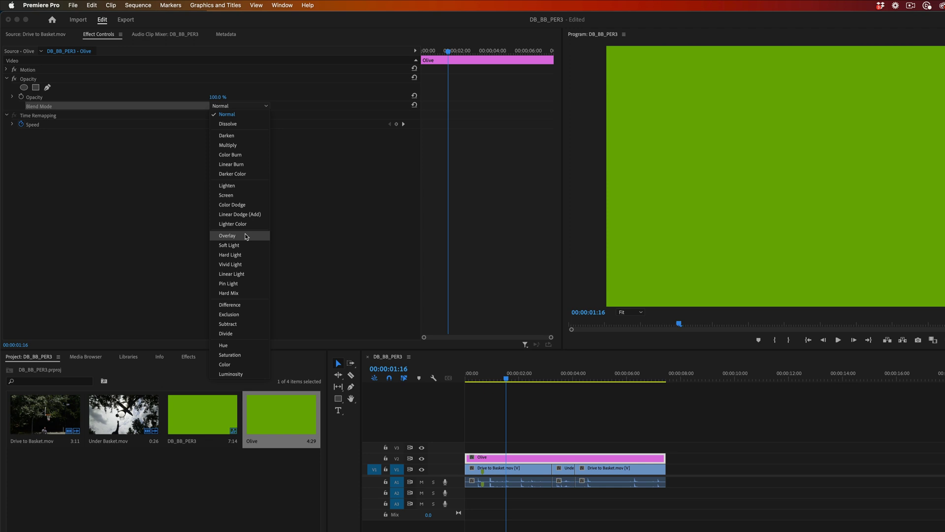
{"action": "left_click", "coordinate": [246, 235]}
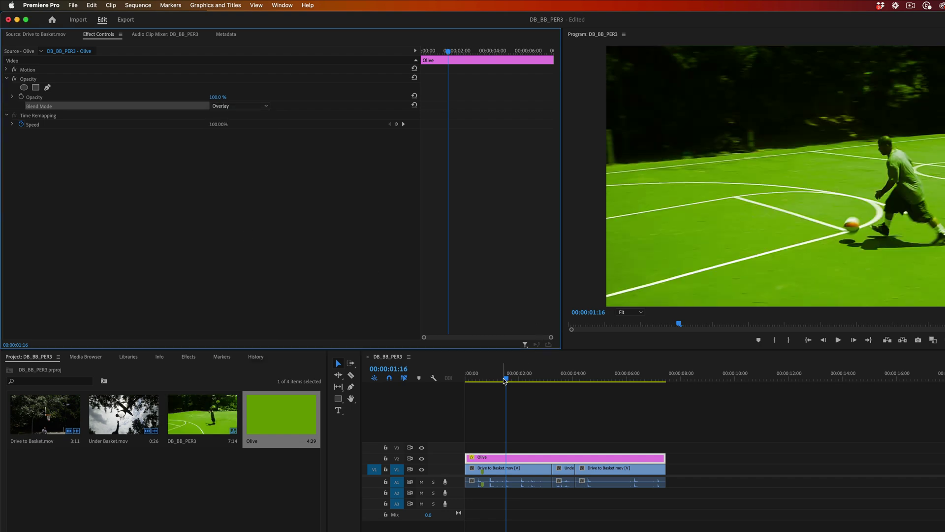
{"action": "mouse_move", "coordinate": [507, 380]}
{"action": "left_mouse_down"}
{"action": "mouse_move", "coordinate": [553, 384]}
{"action": "mouse_move", "coordinate": [504, 382]}
{"action": "left_mouse_up"}
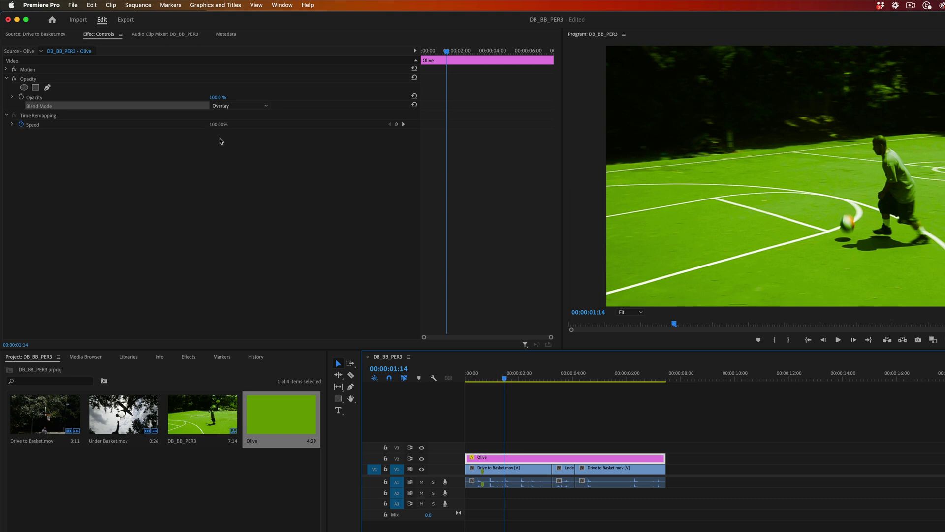
{"action": "left_click", "coordinate": [221, 107]}
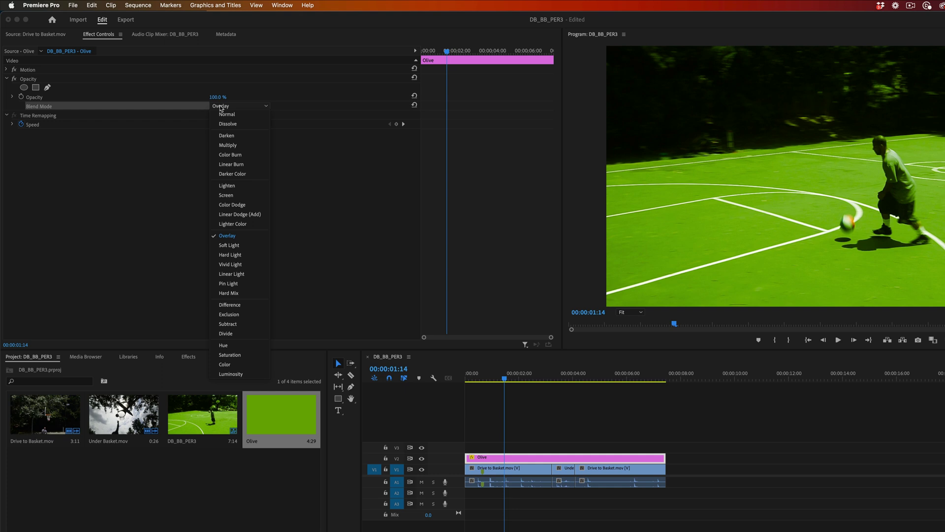
{"action": "left_click", "coordinate": [227, 196]}
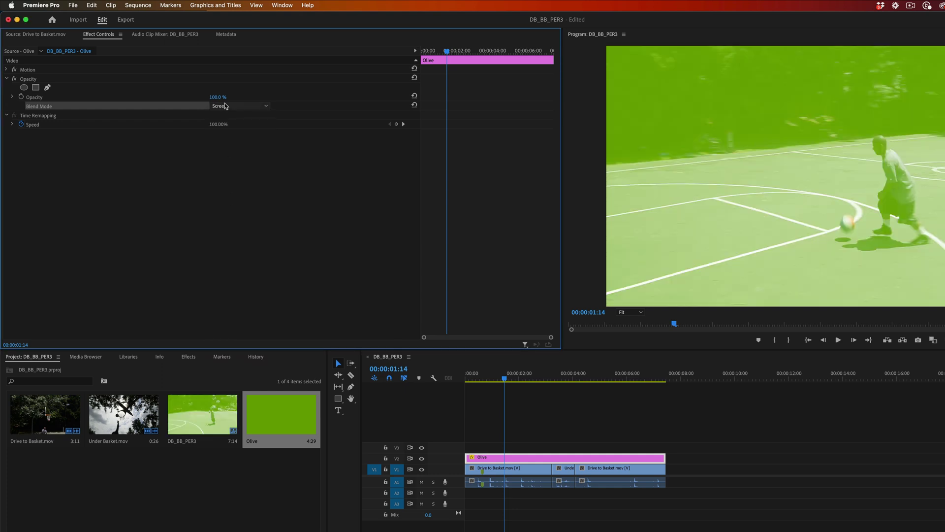
{"action": "left_click", "coordinate": [241, 106]}
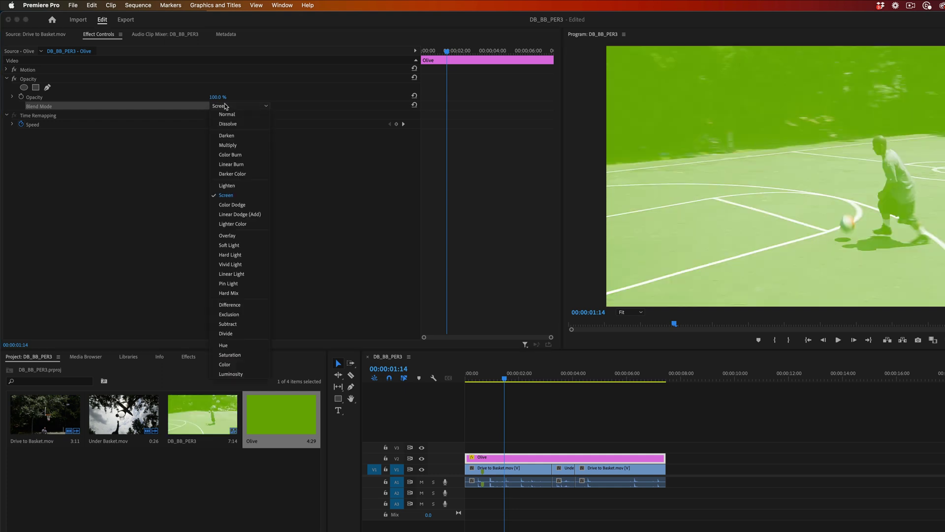
{"action": "left_click", "coordinate": [241, 145]}
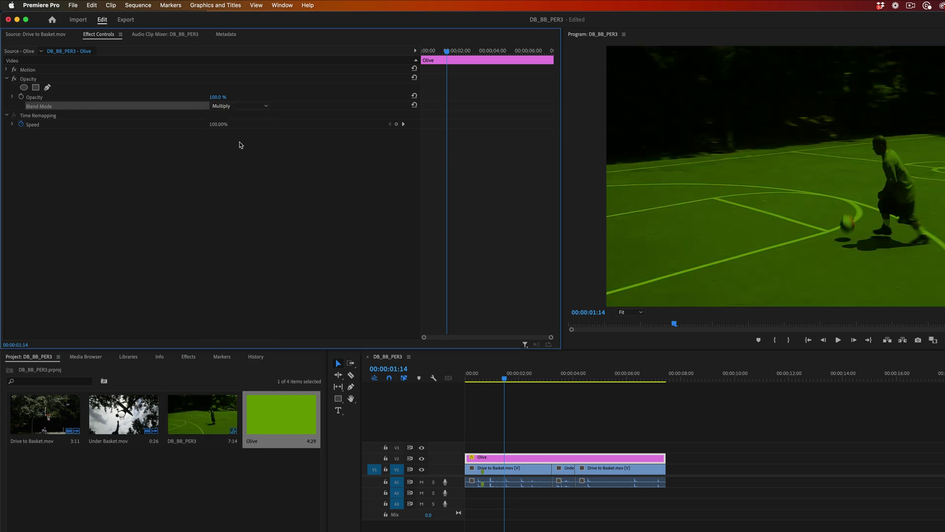
{"action": "left_click", "coordinate": [231, 106]}
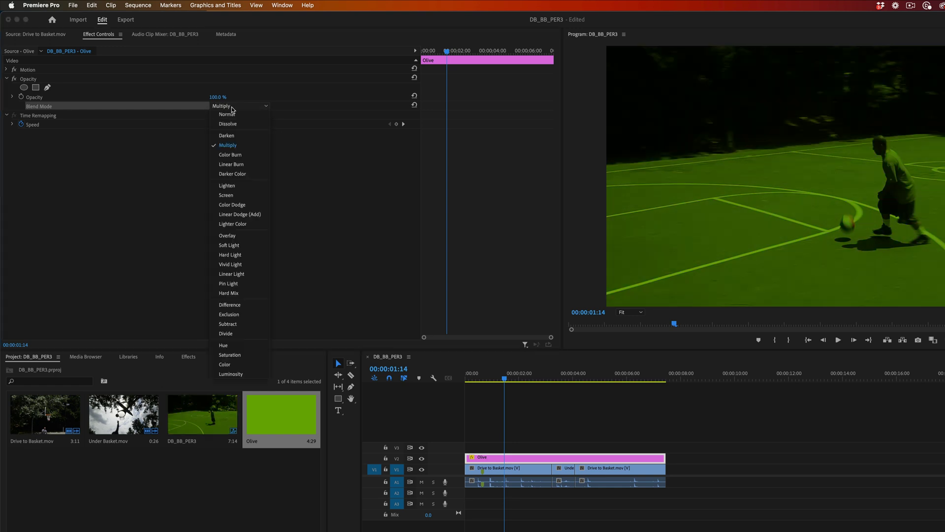
{"action": "left_click", "coordinate": [220, 255]}
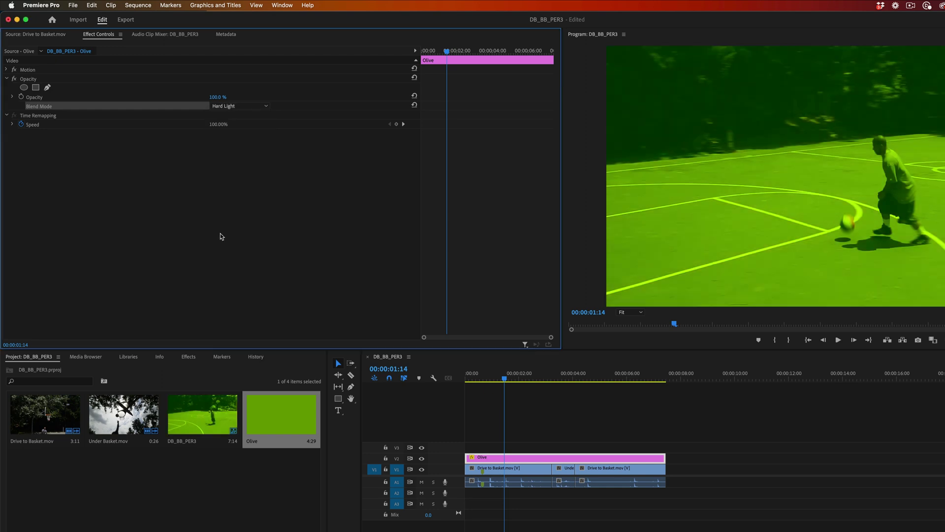
{"action": "left_click", "coordinate": [233, 107]}
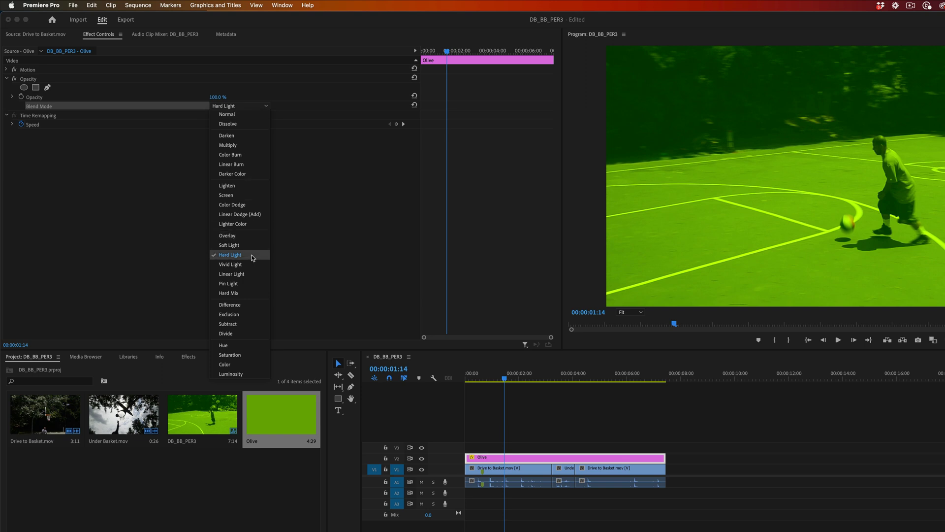
{"action": "left_click", "coordinate": [226, 334]}
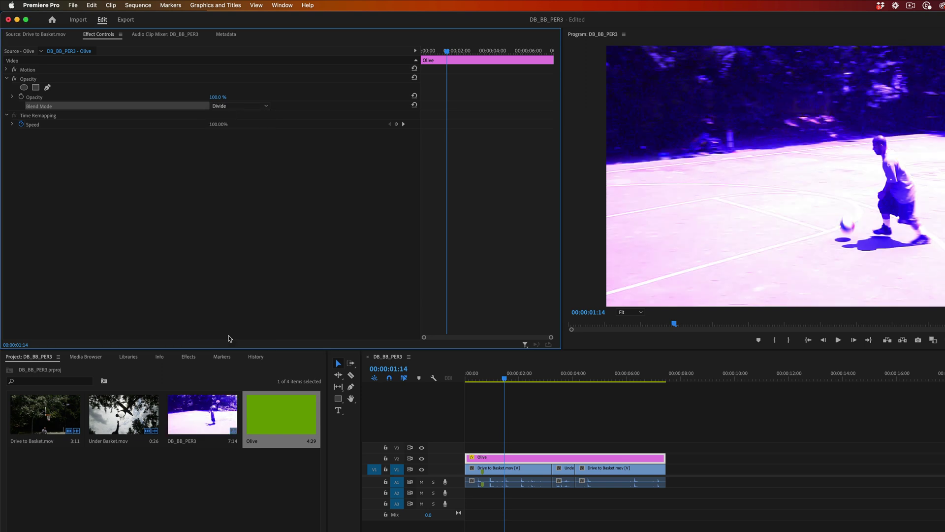
{"action": "left_click", "coordinate": [246, 107]}
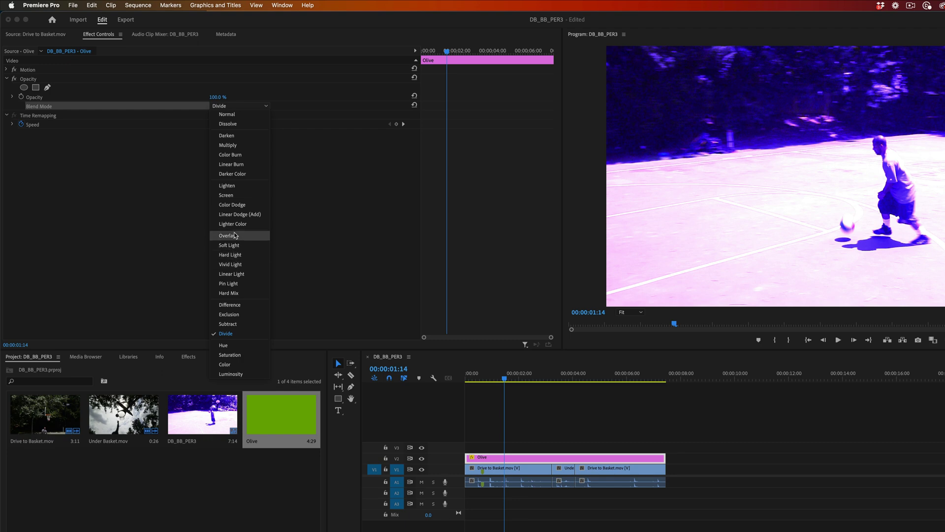
{"action": "left_click", "coordinate": [234, 196]}
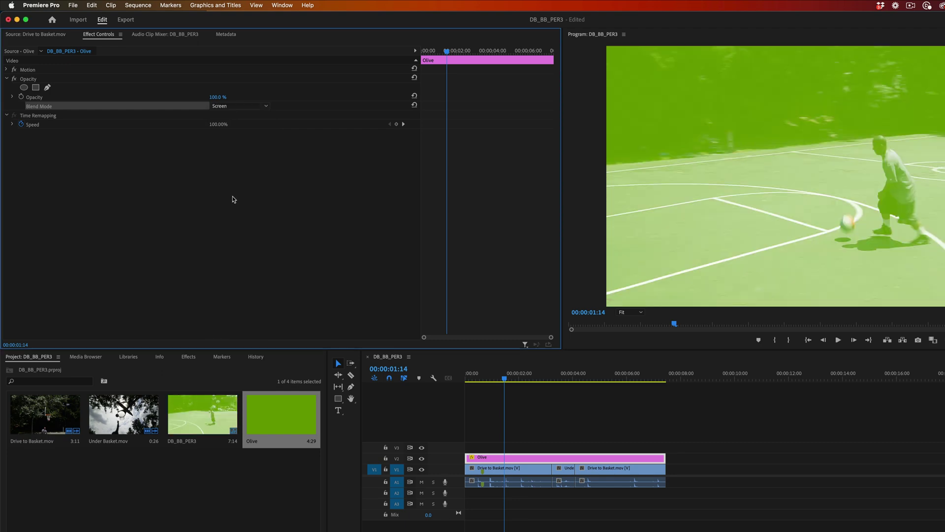
{"action": "left_click", "coordinate": [235, 108]}
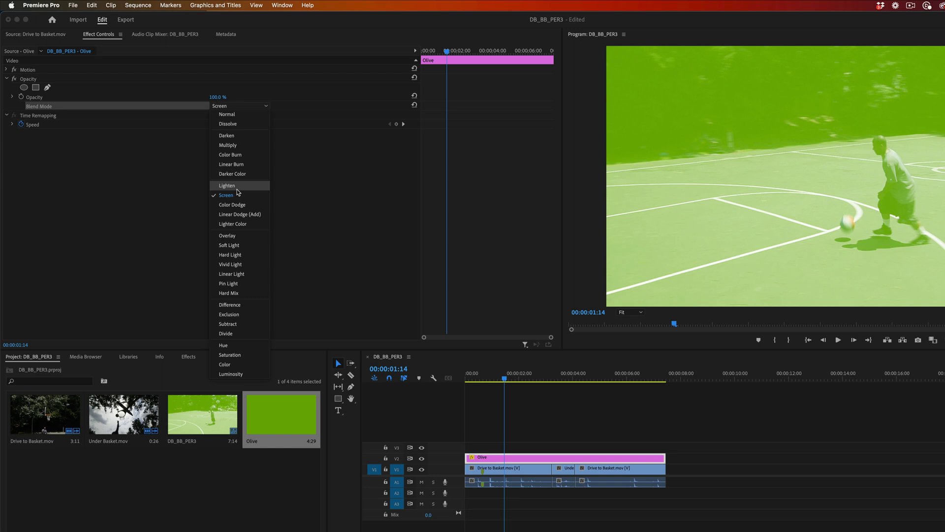
{"action": "left_click", "coordinate": [237, 236]}
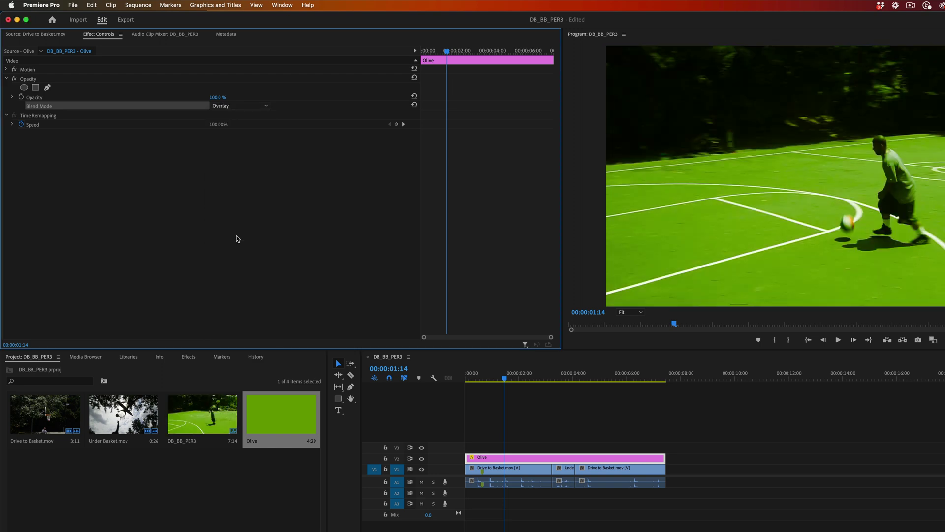
Step: Lower the Olive matte's opacity to 16% and scrub the footage to check the faint tint
{"action": "left_click", "coordinate": [216, 98]}
{"action": "type", "text": "50"}
{"action": "key", "text": "Return"}
{"action": "left_click", "coordinate": [485, 379]}
{"action": "left_click_drag", "start_coordinate": [485, 380], "coordinate": [550, 387]}
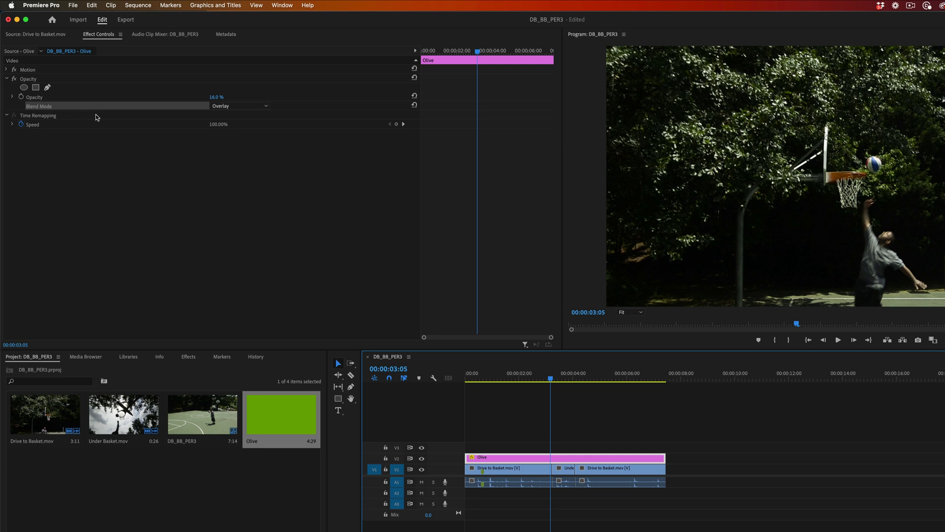
Step: Compare with the opacity effect and V2 track toggled off, then raise the matte opacity to 31%
{"action": "left_click", "coordinate": [14, 79]}
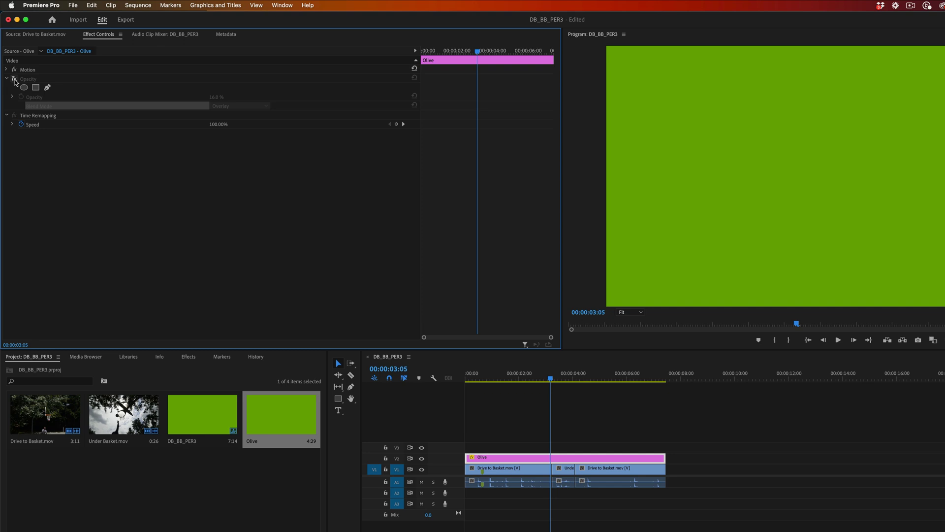
{"action": "left_click", "coordinate": [14, 78]}
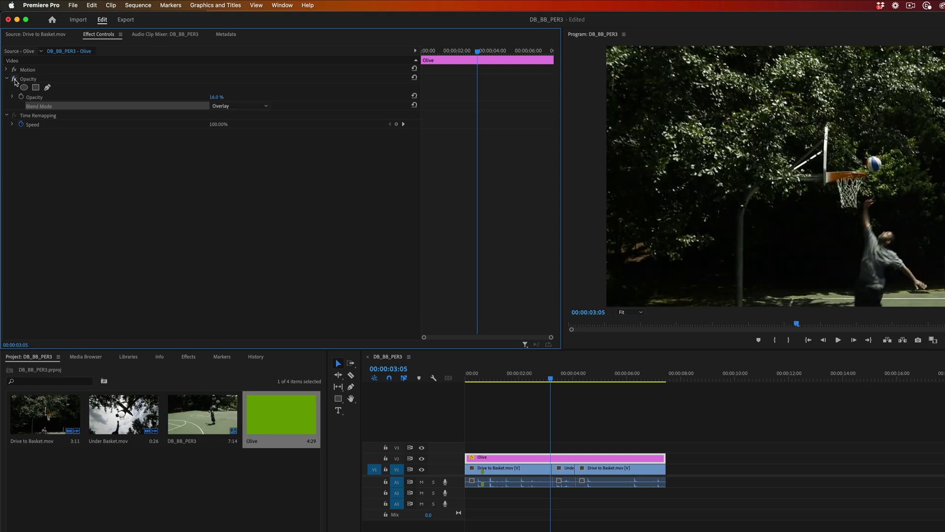
{"action": "left_click", "coordinate": [14, 78]}
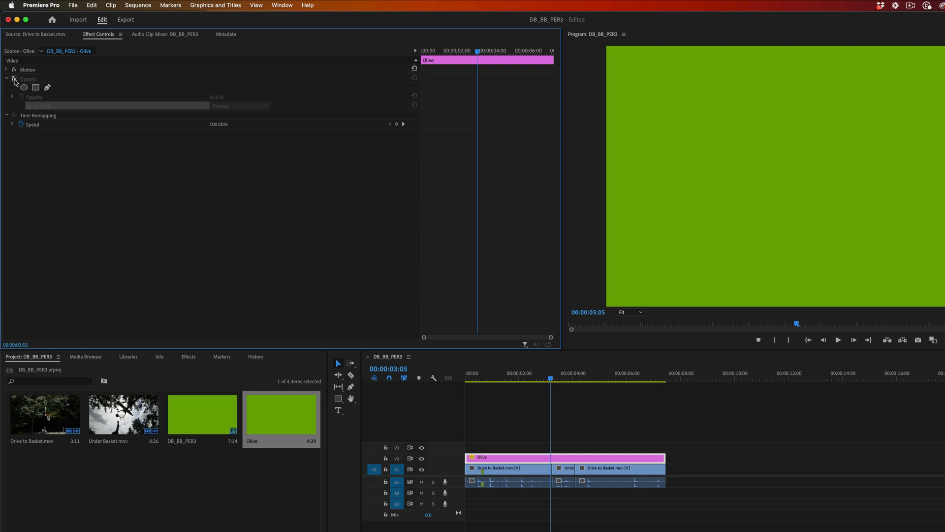
{"action": "left_click", "coordinate": [15, 79]}
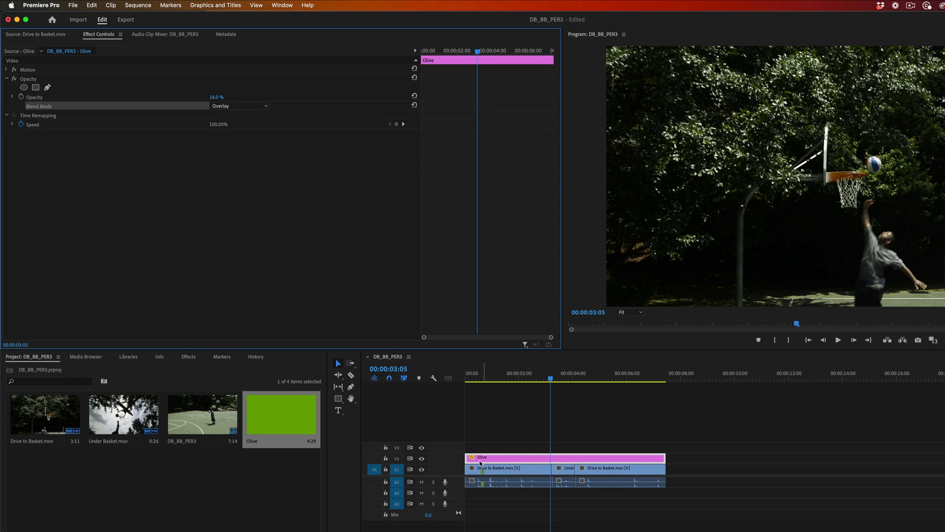
{"action": "left_click", "coordinate": [422, 459]}
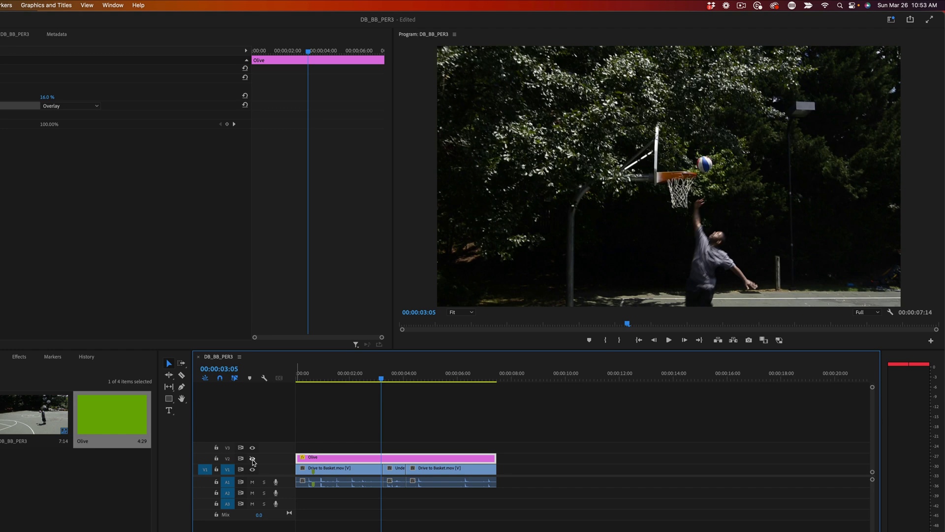
{"action": "left_click_drag", "start_coordinate": [45, 97], "coordinate": [64, 97]}
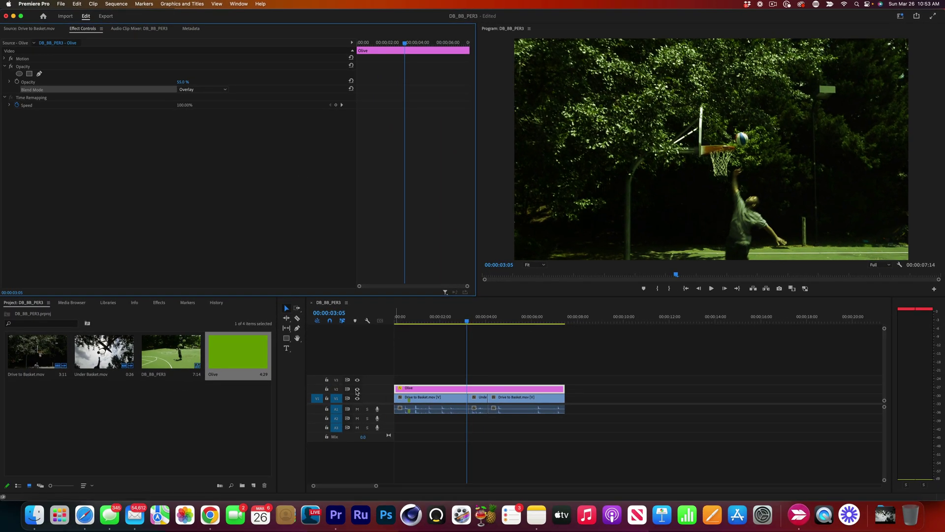
{"action": "left_click", "coordinate": [357, 390]}
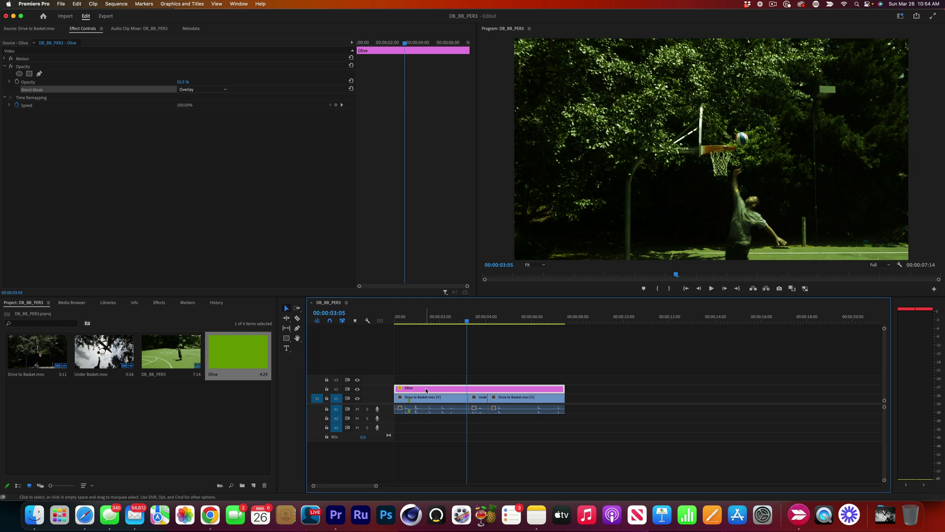
Step: Change the Olive matte's colour from green to blue
{"action": "double_click", "coordinate": [426, 390]}
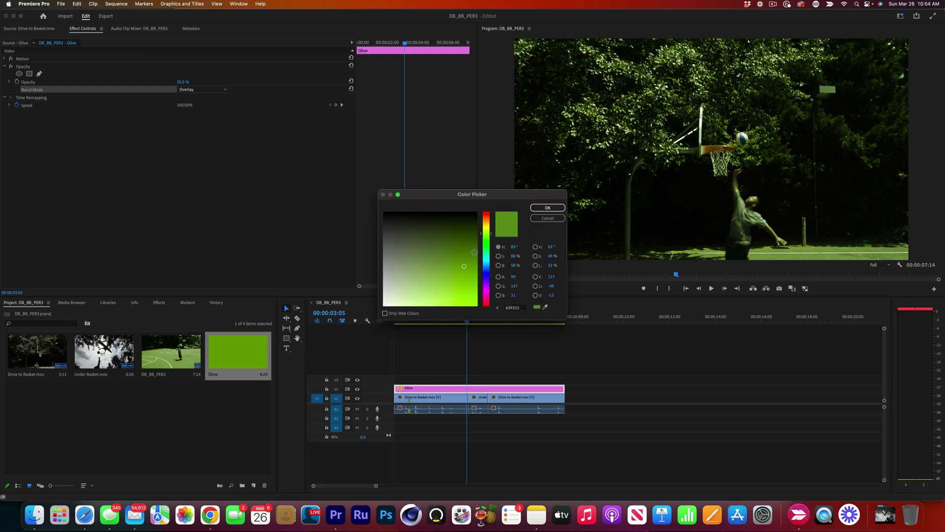
{"action": "left_click_drag", "start_coordinate": [482, 236], "coordinate": [468, 282]}
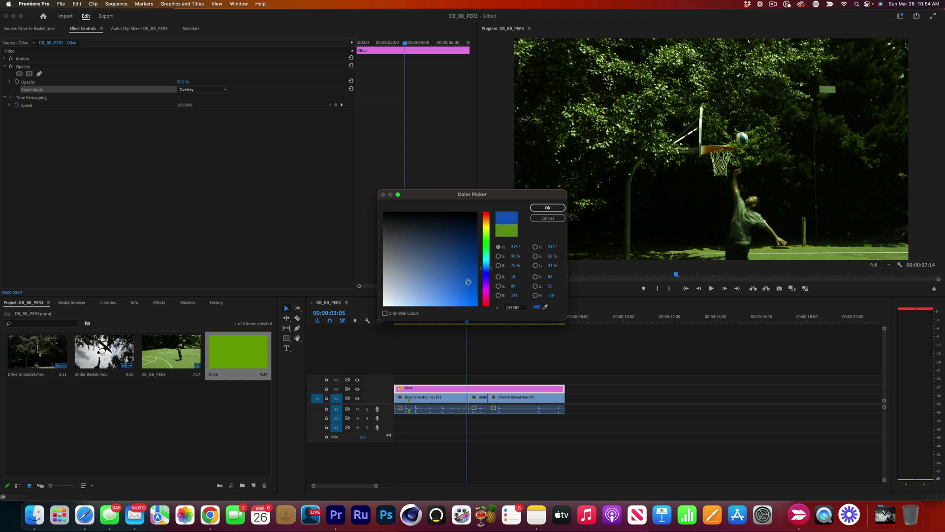
{"action": "left_click", "coordinate": [538, 209]}
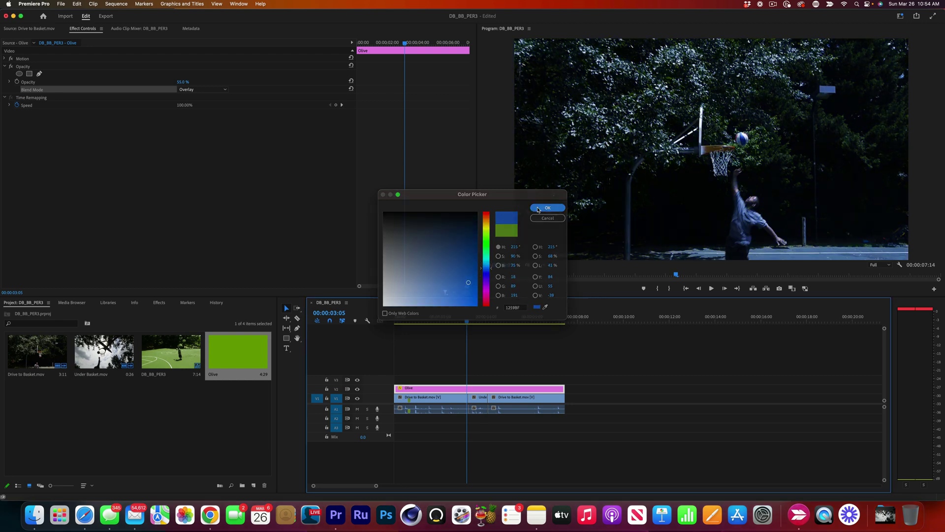
Step: Rename the matte item 'Blue' and scrub the footage to review the blue tint
{"action": "left_click", "coordinate": [219, 376]}
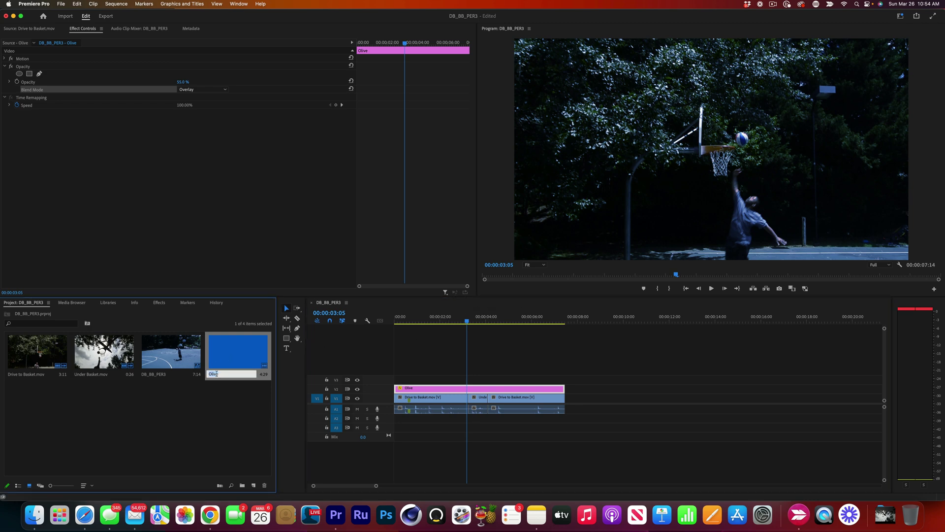
{"action": "type", "text": "Blue"}
{"action": "key", "text": "Tab"}
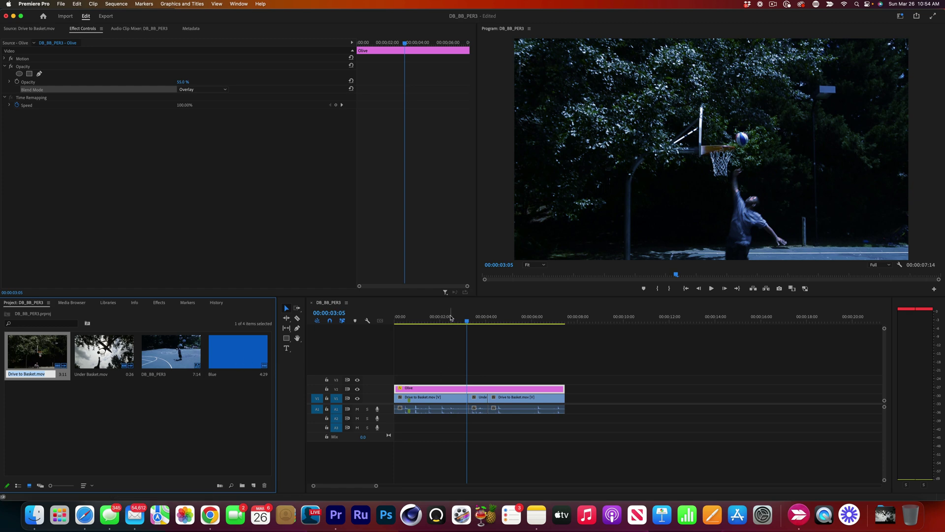
{"action": "left_click", "coordinate": [434, 321]}
{"action": "left_click_drag", "start_coordinate": [436, 322], "coordinate": [454, 330]}
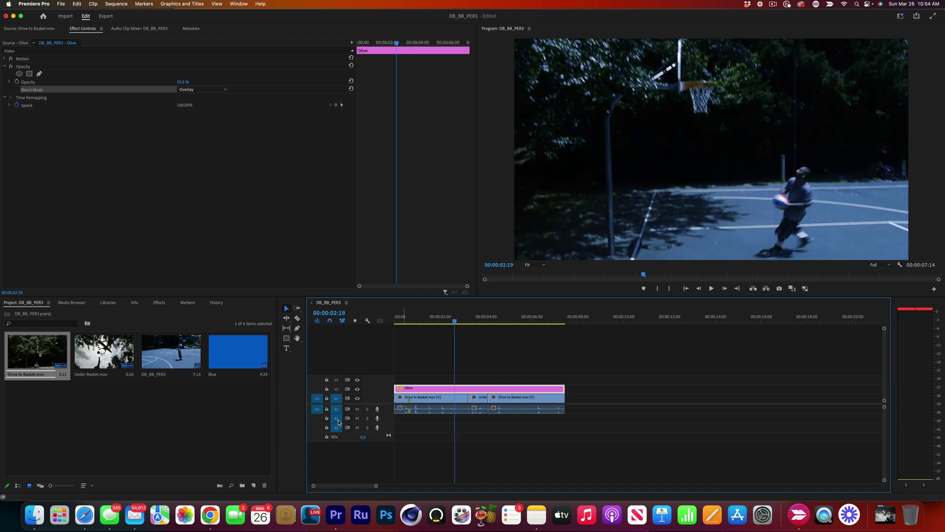
Step: Hide the V2 matte track's output and create a new Adjustment Layer
{"action": "left_click", "coordinate": [358, 389]}
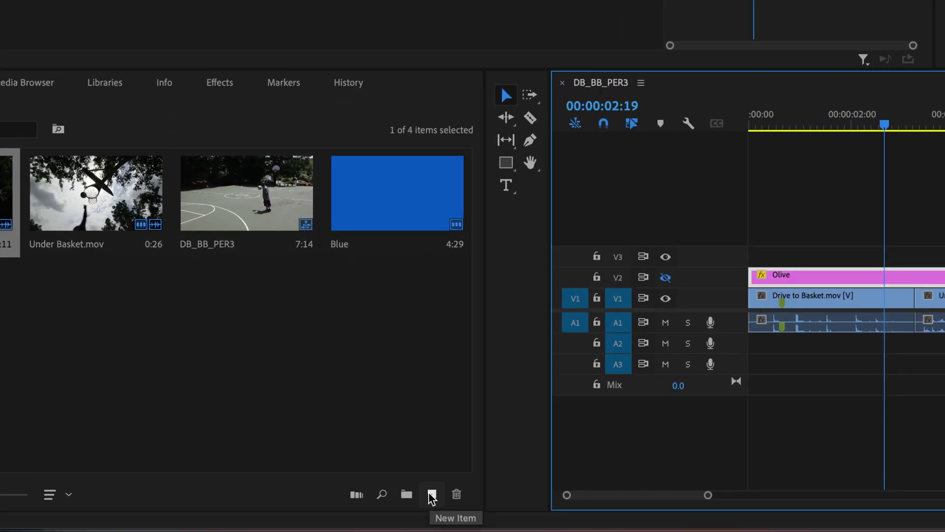
{"action": "left_click", "coordinate": [432, 495]}
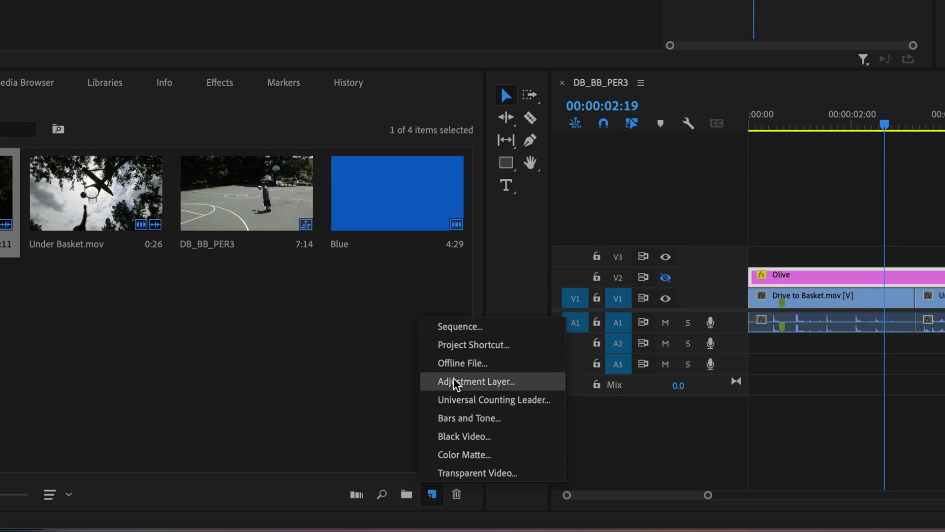
{"action": "left_click", "coordinate": [456, 382]}
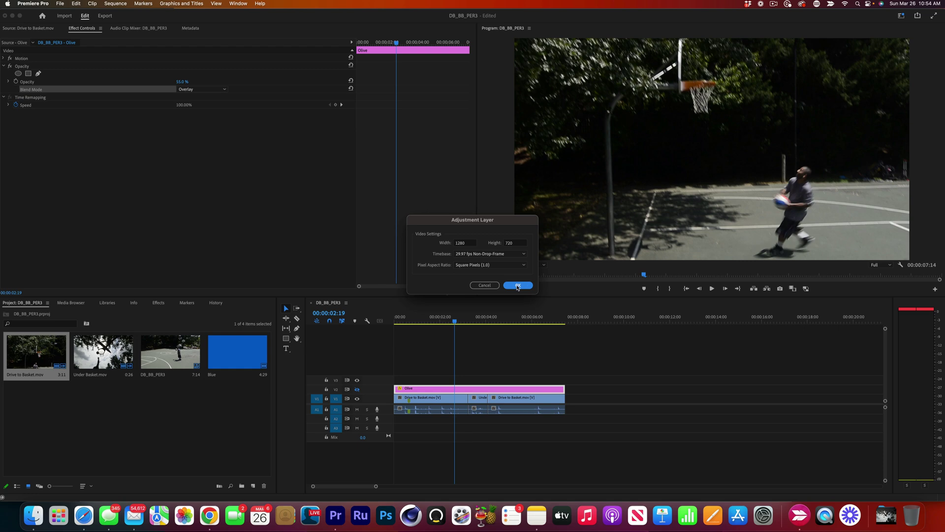
{"action": "left_click", "coordinate": [517, 285]}
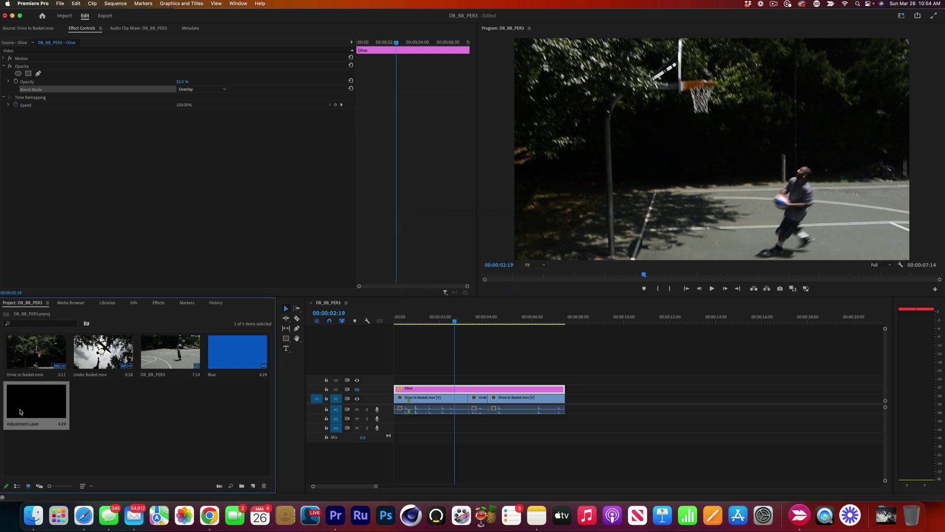
Step: Place the adjustment layer on V3 spanning the full 7:14 sequence and select it
{"action": "left_click_drag", "start_coordinate": [279, 389], "coordinate": [398, 380]}
{"action": "left_click_drag", "start_coordinate": [505, 376], "coordinate": [562, 378]}
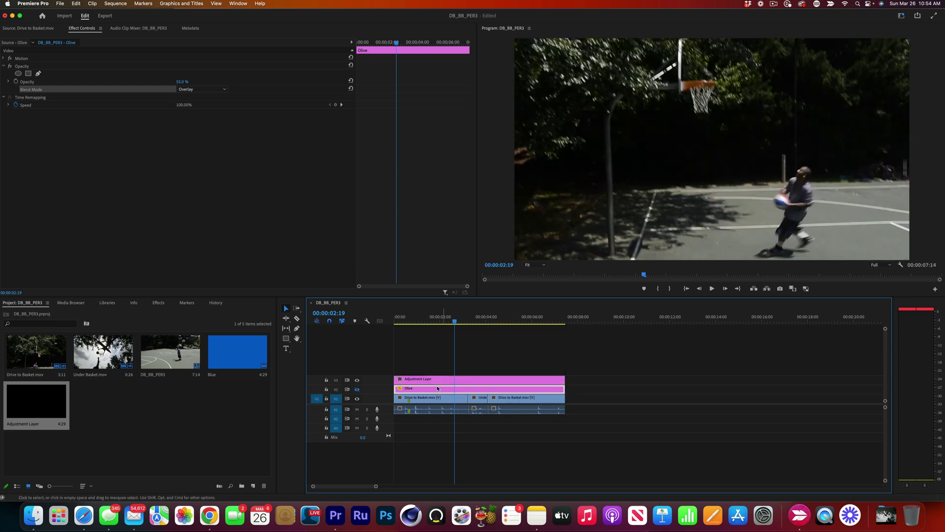
{"action": "left_click", "coordinate": [409, 383]}
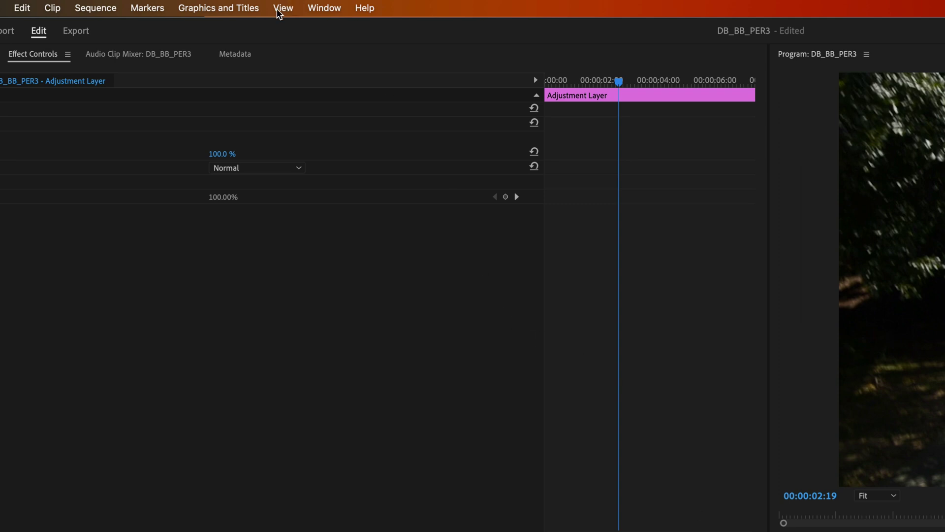
Step: Open the Lumetri Color panel from the Window menu for the adjustment layer
{"action": "left_click", "coordinate": [320, 8]}
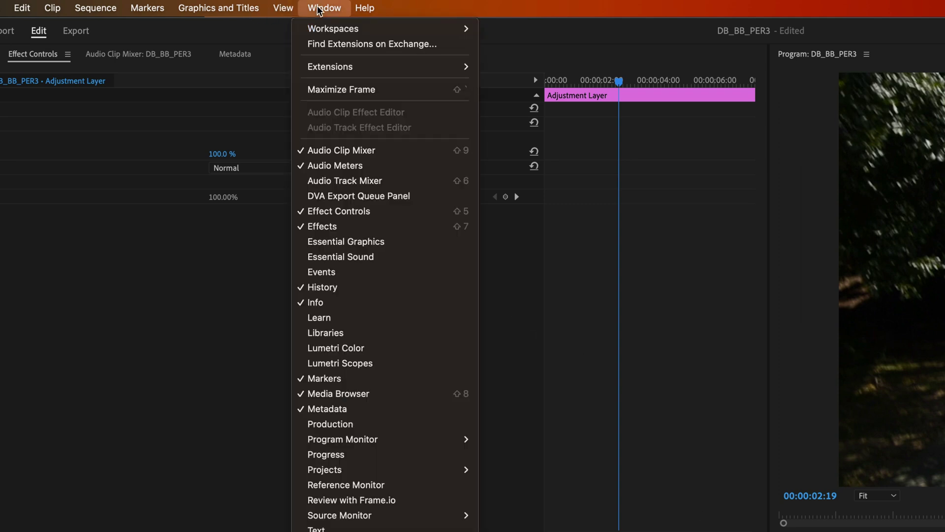
{"action": "left_click", "coordinate": [379, 351]}
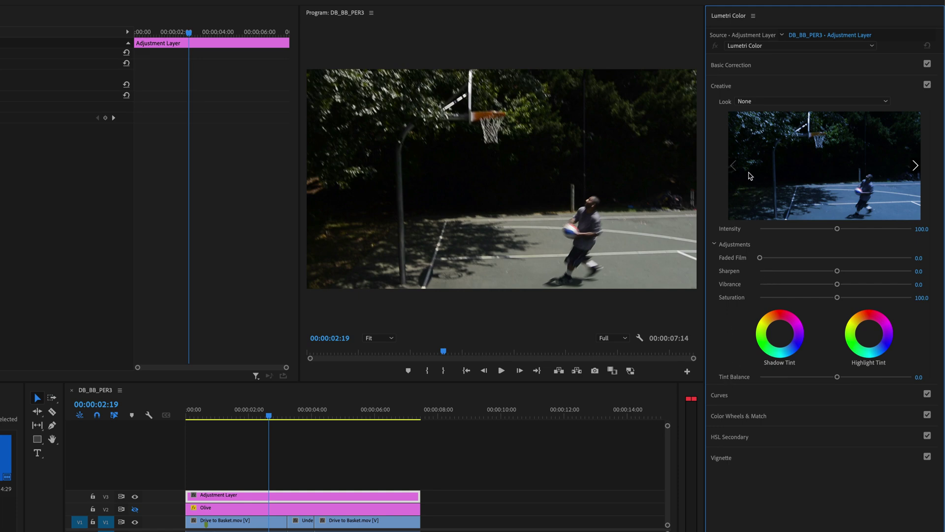
Step: Switch from the Creative section to Basic Correction and move the playhead to 00:00:02:06
{"action": "left_click", "coordinate": [720, 87]}
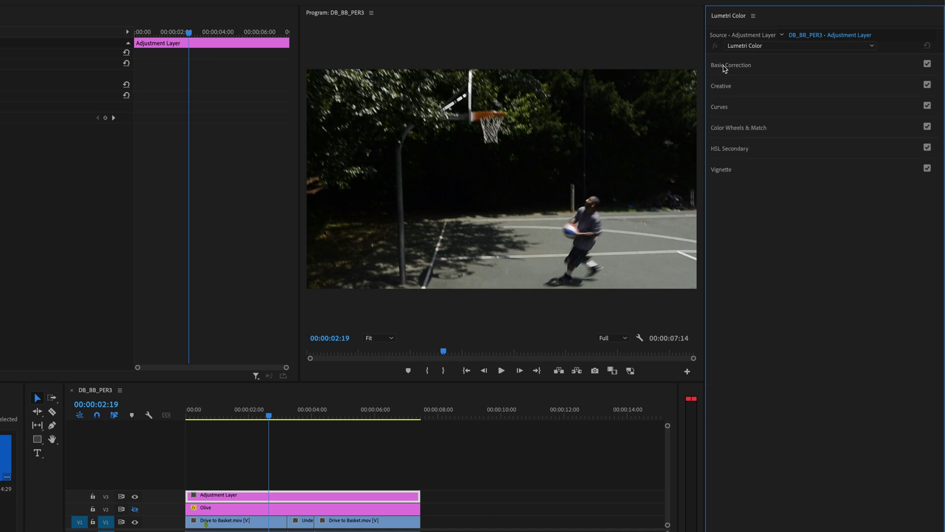
{"action": "left_click", "coordinate": [724, 69]}
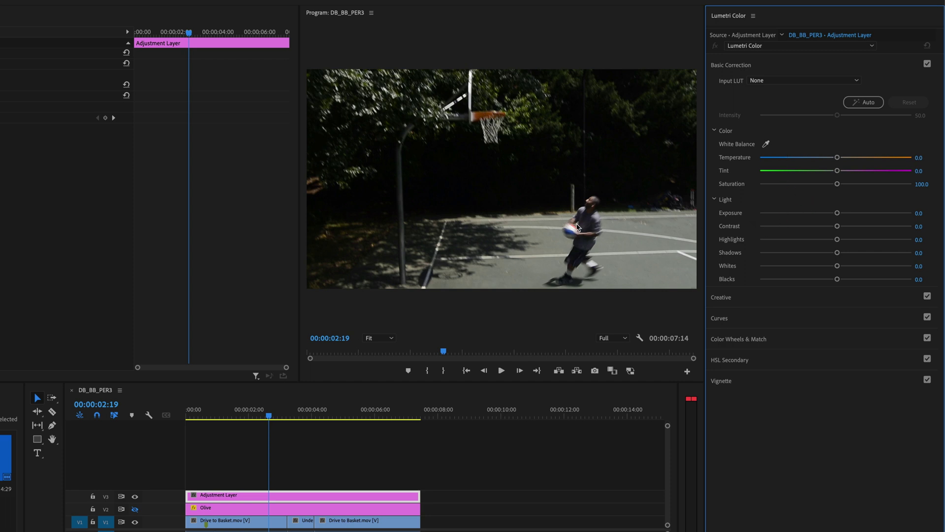
{"action": "left_click_drag", "start_coordinate": [269, 416], "coordinate": [255, 417]}
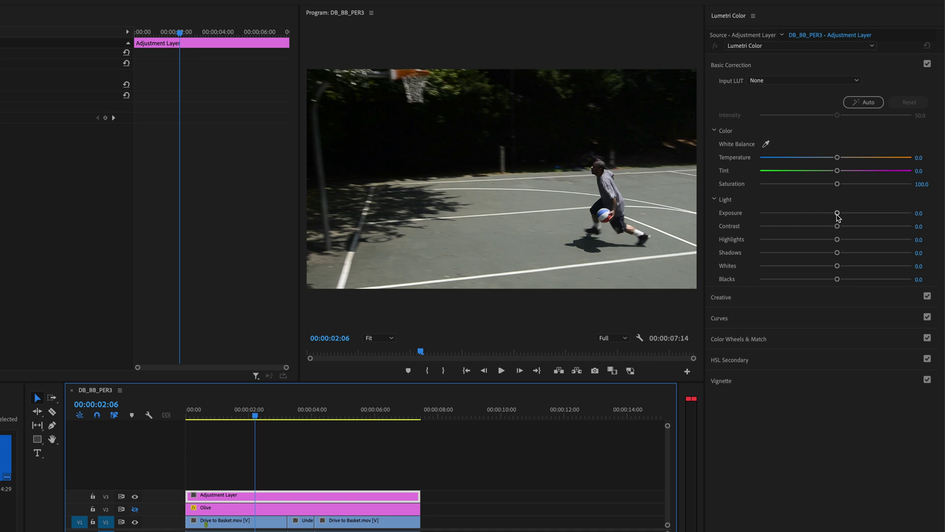
Step: Raise Exposure to 0.8 to brighten the basketball footage
{"action": "left_click", "coordinate": [837, 213]}
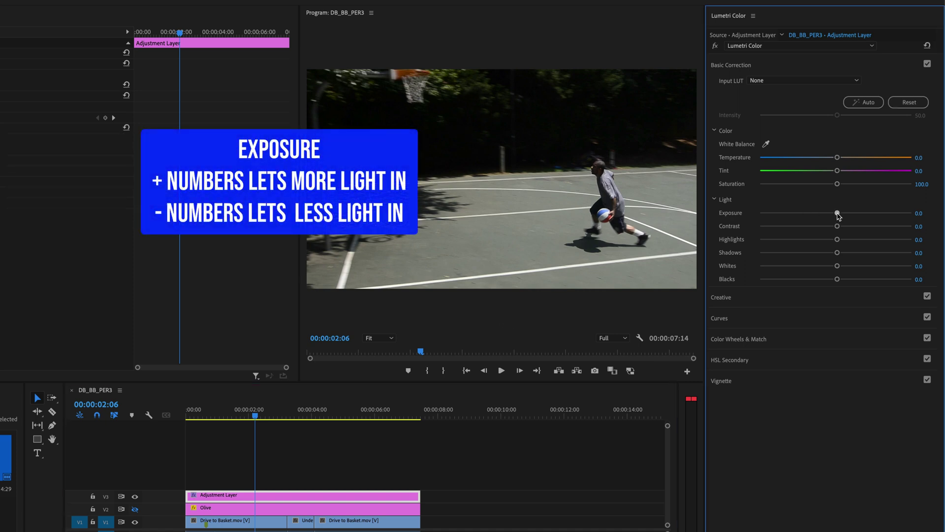
{"action": "left_click_drag", "start_coordinate": [837, 213], "coordinate": [842, 213]}
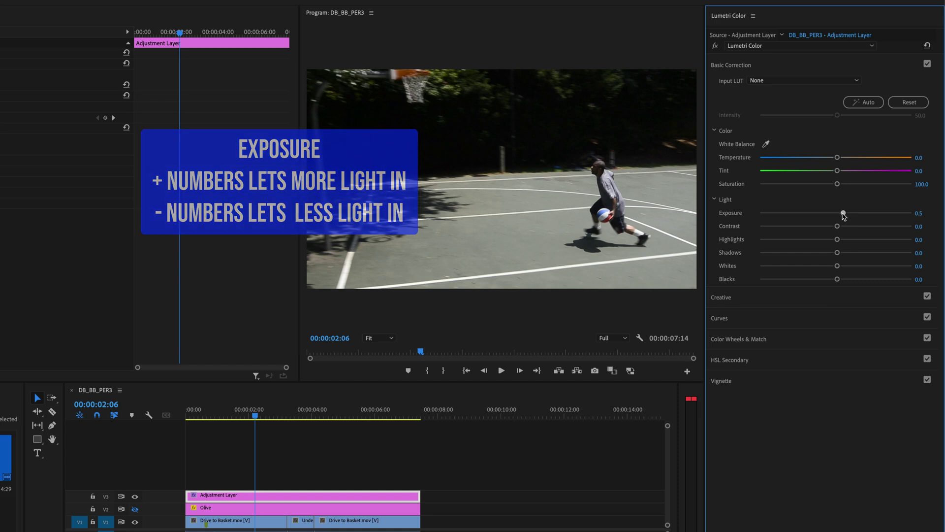
{"action": "left_click_drag", "start_coordinate": [842, 213], "coordinate": [837, 213]}
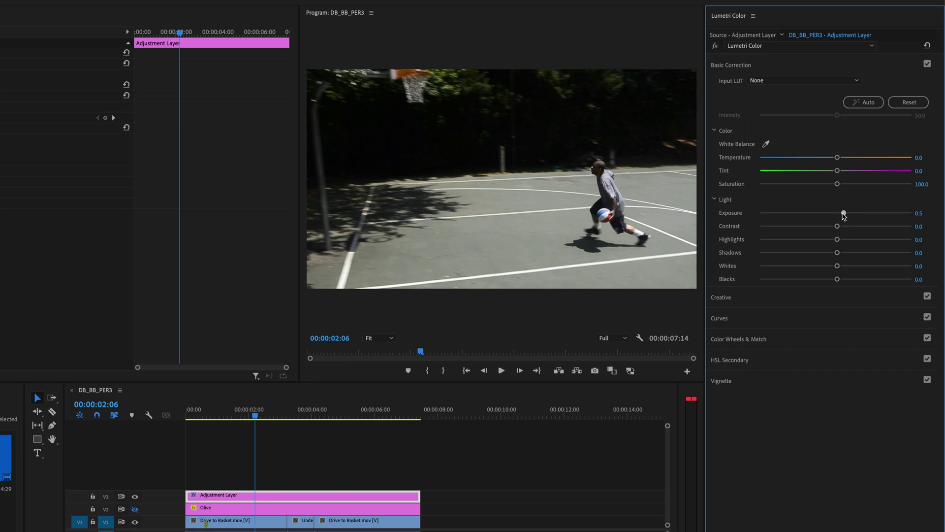
{"action": "mouse_move", "coordinate": [844, 215]}
{"action": "left_mouse_down"}
{"action": "mouse_move", "coordinate": [891, 215]}
{"action": "mouse_move", "coordinate": [849, 215]}
{"action": "left_mouse_up"}
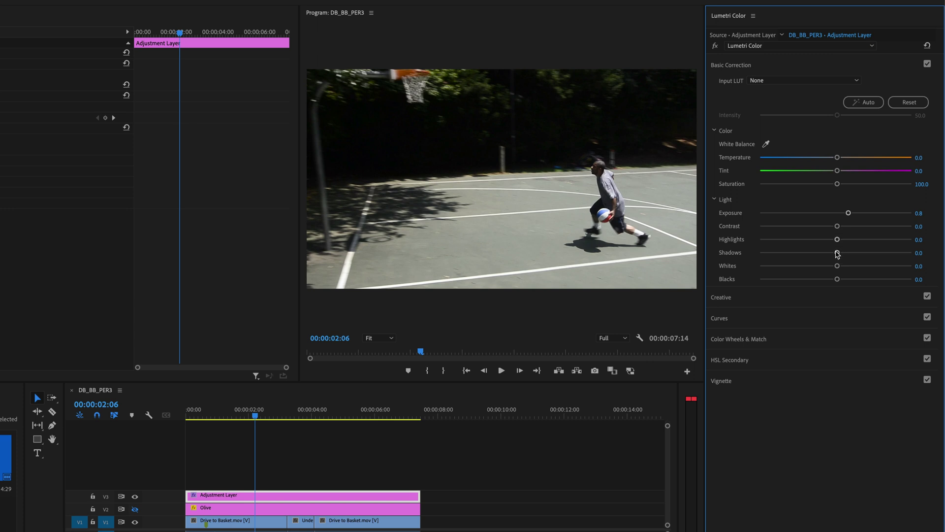
Step: Set Highlights to 14.4, then compare the grade on and off, leaving it enabled
{"action": "mouse_move", "coordinate": [839, 242]}
{"action": "left_mouse_down"}
{"action": "mouse_move", "coordinate": [877, 243]}
{"action": "mouse_move", "coordinate": [834, 243]}
{"action": "mouse_move", "coordinate": [854, 243]}
{"action": "left_mouse_up"}
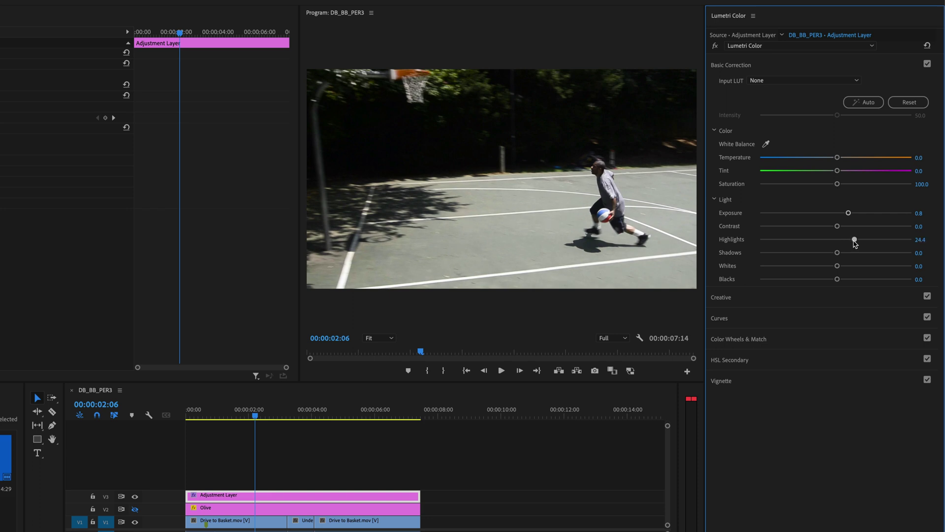
{"action": "mouse_move", "coordinate": [854, 243]}
{"action": "left_mouse_down"}
{"action": "mouse_move", "coordinate": [752, 244]}
{"action": "mouse_move", "coordinate": [847, 245]}
{"action": "left_mouse_up"}
{"action": "left_click", "coordinate": [716, 46]}
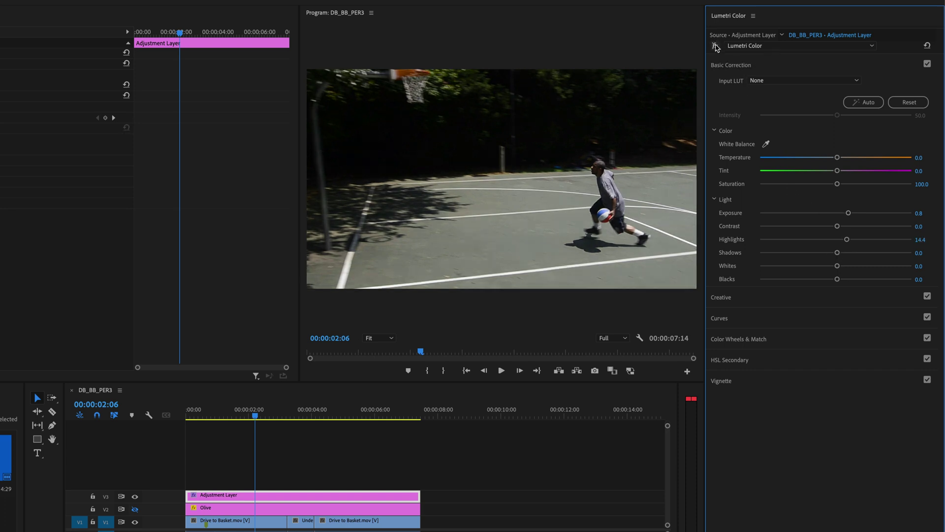
{"action": "left_click", "coordinate": [716, 47]}
{"action": "left_click", "coordinate": [715, 46]}
{"action": "left_click", "coordinate": [716, 47]}
{"action": "left_click", "coordinate": [716, 46]}
{"action": "left_click", "coordinate": [716, 46]}
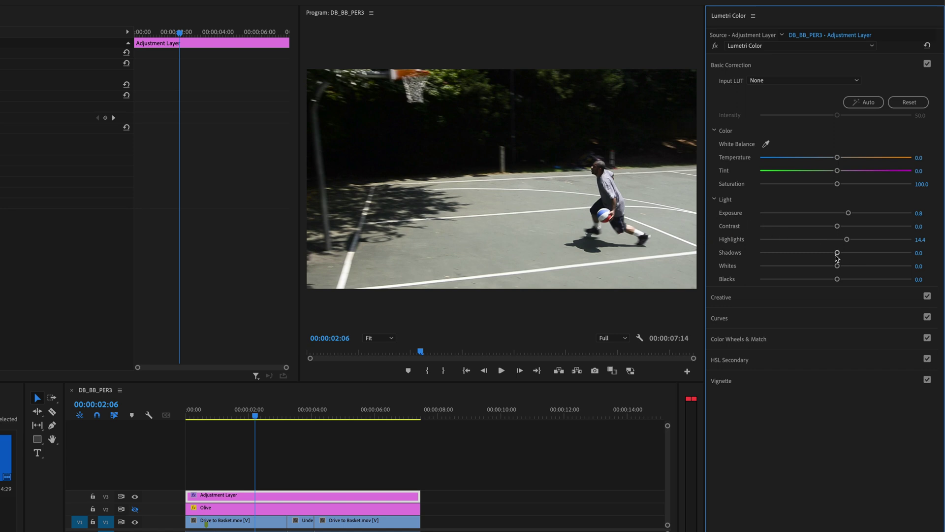
Step: Set Shadows to 37.1, Whites to 4.3 and Blacks to 1.7, briefly bypassing the grade to compare
{"action": "left_click_drag", "start_coordinate": [838, 253], "coordinate": [857, 254]}
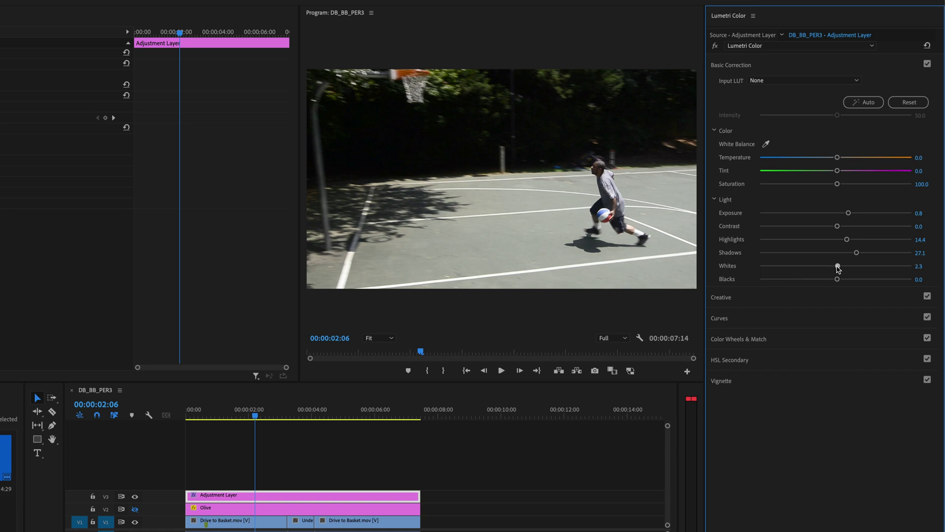
{"action": "mouse_move", "coordinate": [837, 266]}
{"action": "left_mouse_down"}
{"action": "mouse_move", "coordinate": [766, 266]}
{"action": "mouse_move", "coordinate": [839, 268]}
{"action": "left_mouse_up"}
{"action": "left_click", "coordinate": [716, 50]}
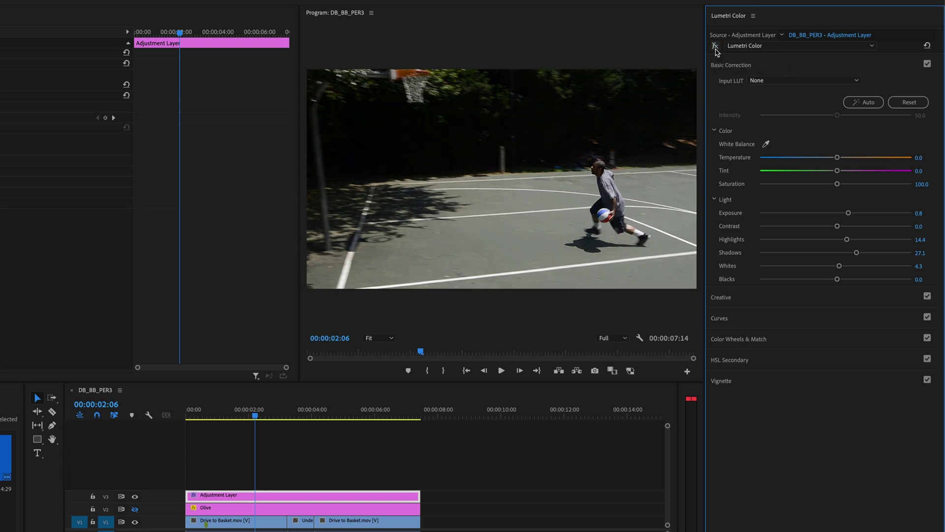
{"action": "left_click", "coordinate": [716, 49]}
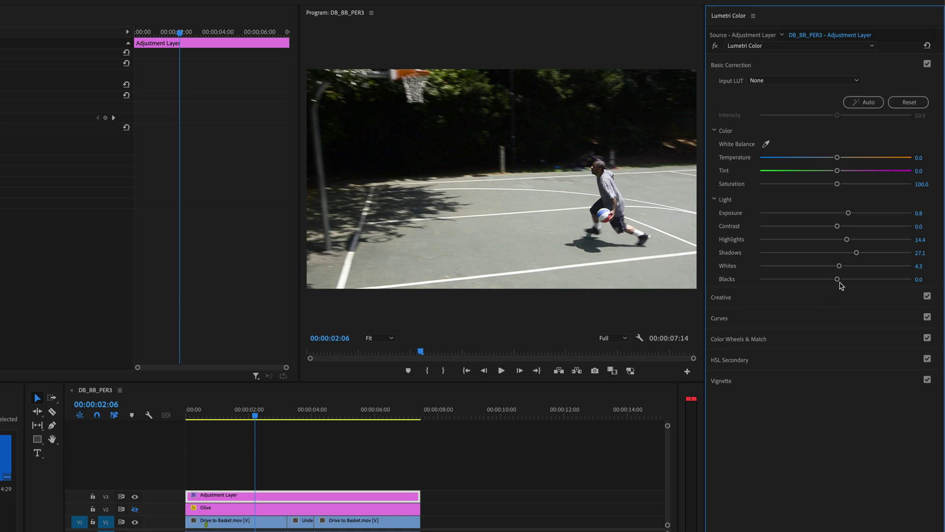
{"action": "mouse_move", "coordinate": [837, 279]}
{"action": "left_mouse_down"}
{"action": "mouse_move", "coordinate": [756, 283]}
{"action": "mouse_move", "coordinate": [858, 285]}
{"action": "mouse_move", "coordinate": [838, 285]}
{"action": "left_mouse_up"}
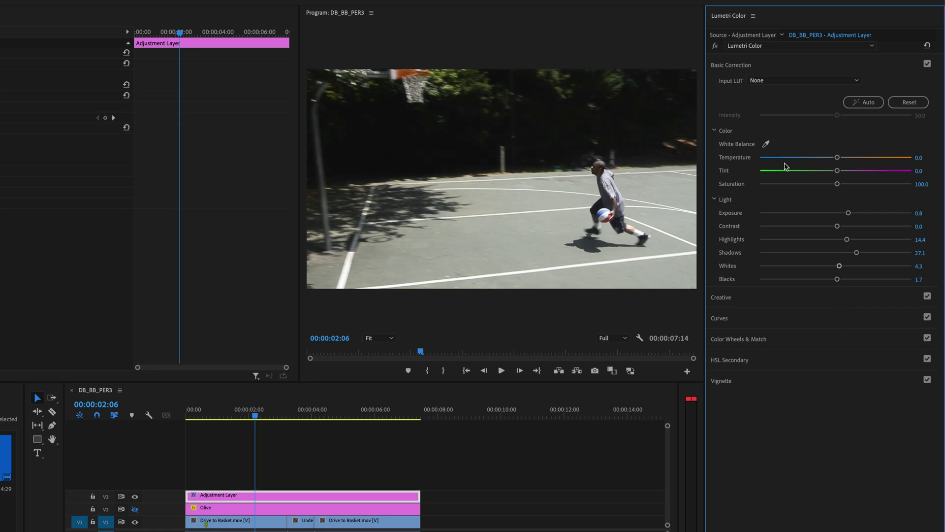
Step: Toggle the Lumetri grade off and on, and play the sequence briefly to preview it
{"action": "left_click", "coordinate": [715, 47]}
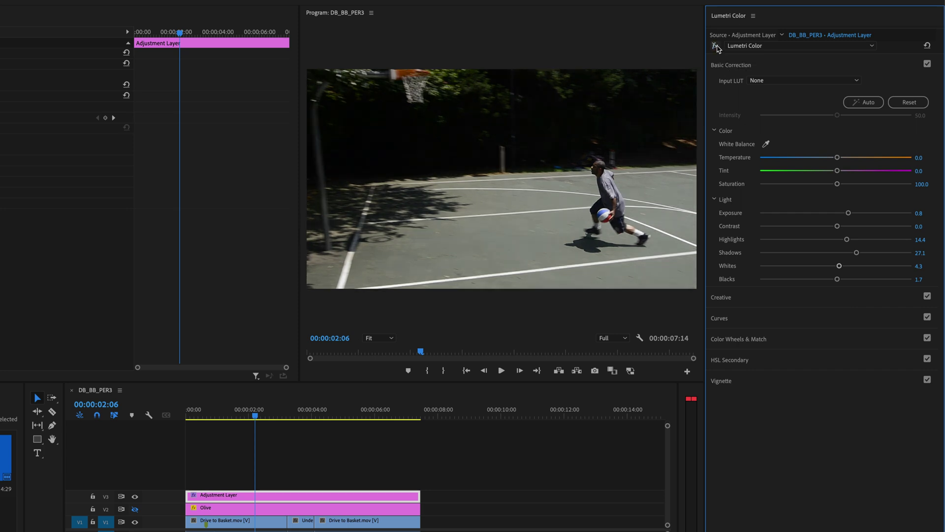
{"action": "left_click", "coordinate": [715, 47]}
{"action": "key", "text": "space"}
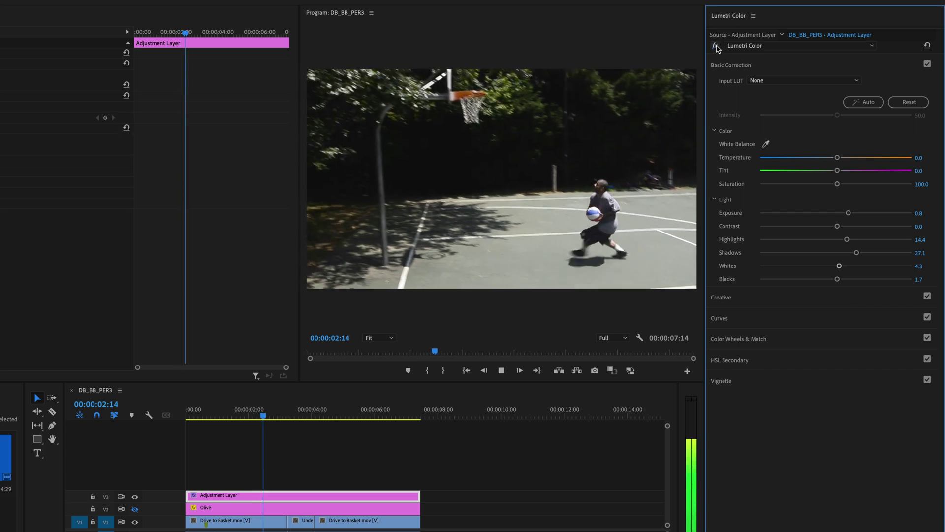
{"action": "key", "text": "space"}
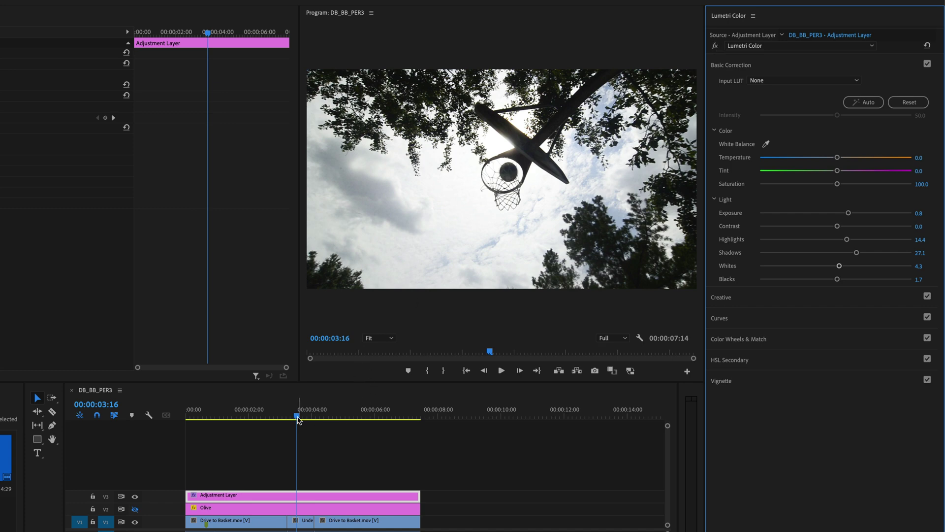
Step: At the court shot at 00:00:01:21, bypass Lumetri Color and re-enable it
{"action": "left_click_drag", "start_coordinate": [296, 424], "coordinate": [239, 421]}
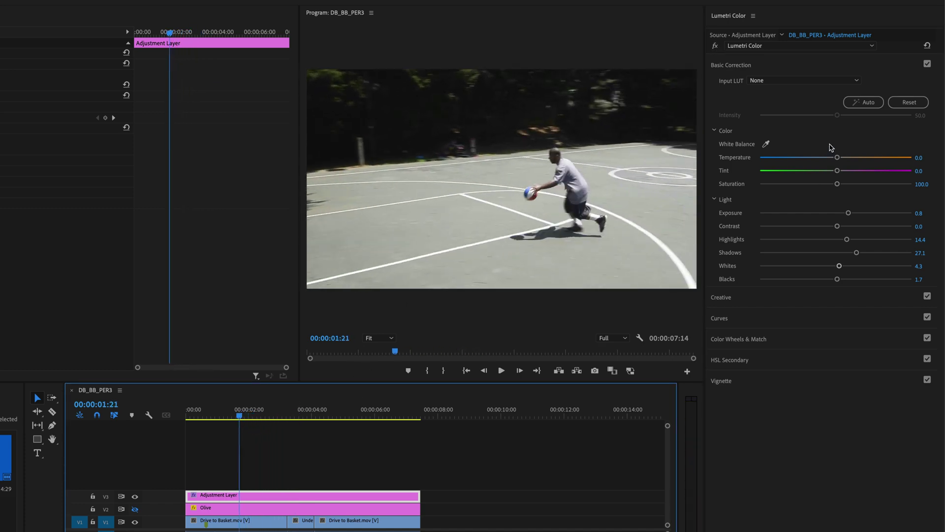
{"action": "left_click", "coordinate": [715, 46]}
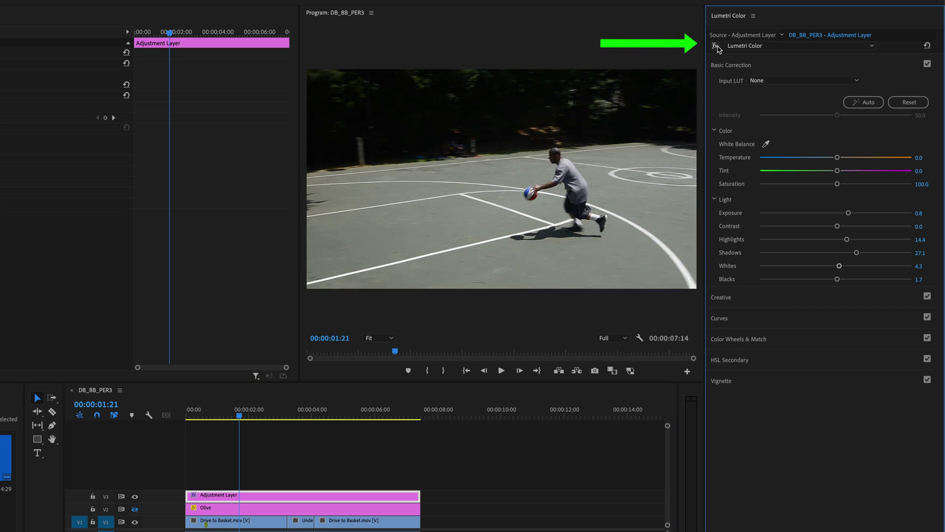
{"action": "left_click", "coordinate": [716, 46]}
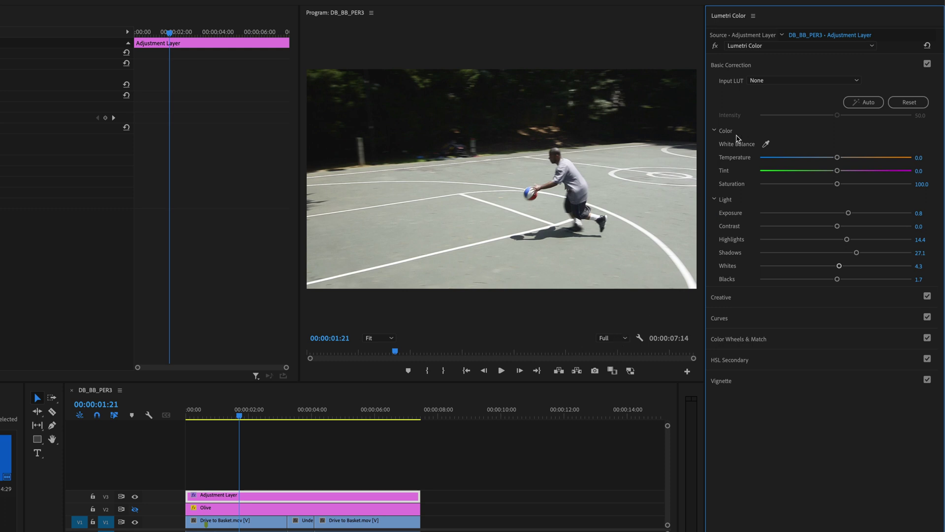
Step: Swap Basic Correction for the Creative section and trial Faded Film, returning it to 0.0
{"action": "left_click", "coordinate": [732, 68]}
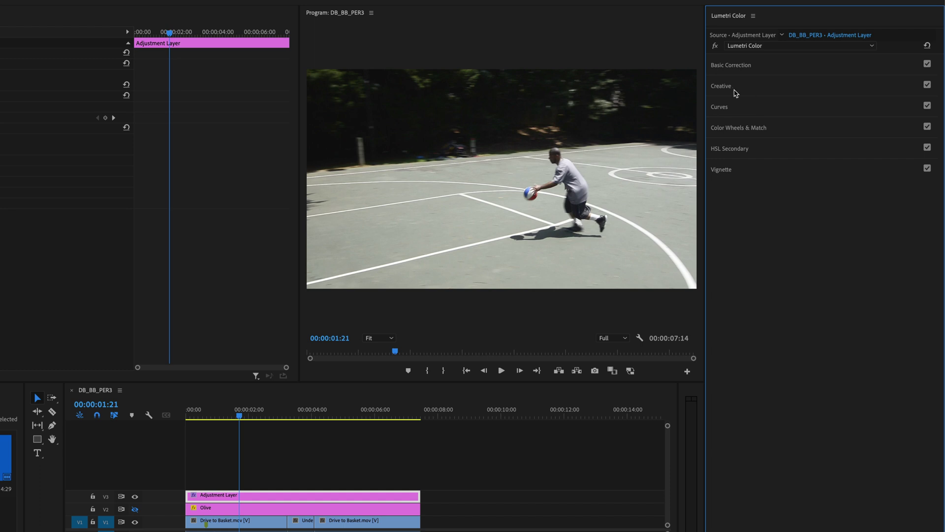
{"action": "left_click", "coordinate": [733, 88]}
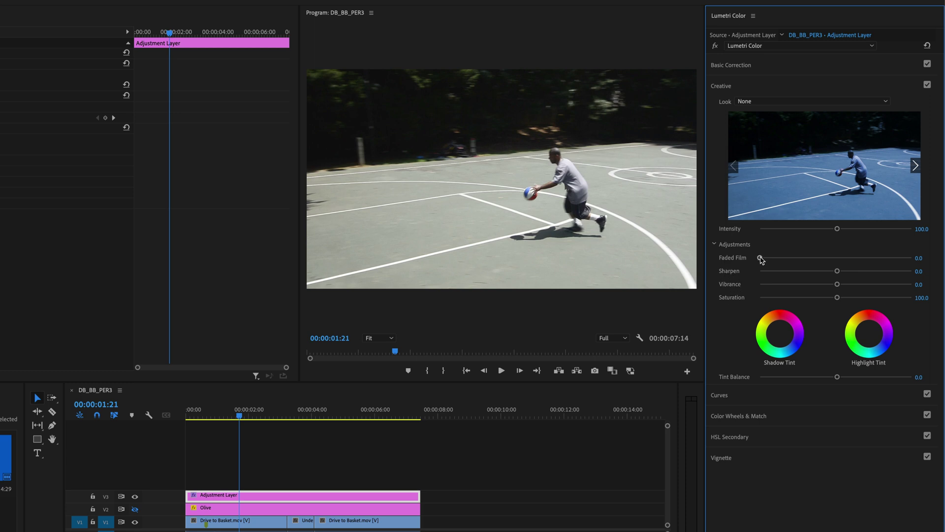
{"action": "mouse_move", "coordinate": [761, 258]}
{"action": "left_mouse_down"}
{"action": "mouse_move", "coordinate": [893, 259]}
{"action": "mouse_move", "coordinate": [748, 261]}
{"action": "left_mouse_up"}
Step: Try the Fuji F125 Kodak 2393, SL BLUE STEEL and SL IRON LDR looks in turn
{"action": "left_click", "coordinate": [758, 103]}
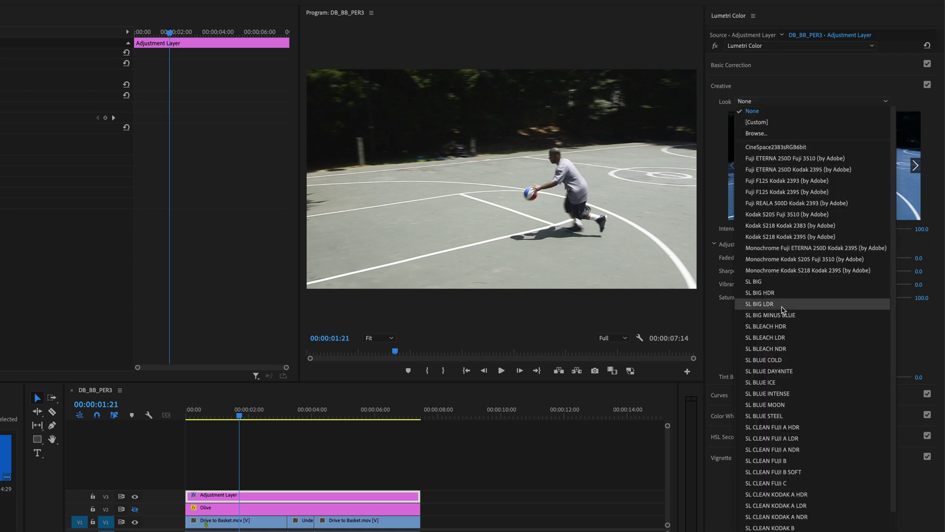
{"action": "scroll", "coordinate": [784, 310], "scroll_direction": "down", "scroll_amount": 5}
{"action": "scroll", "coordinate": [784, 311], "scroll_direction": "up", "scroll_amount": 5}
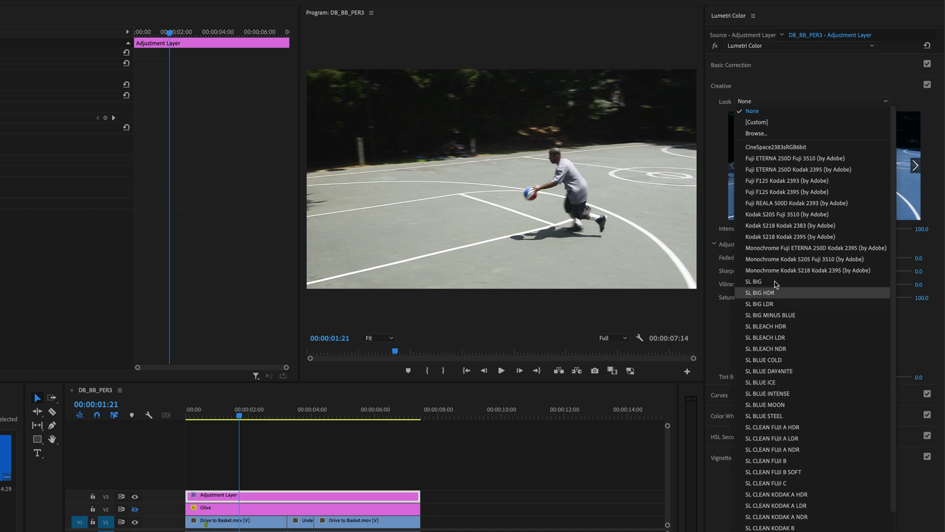
{"action": "left_click", "coordinate": [770, 181]}
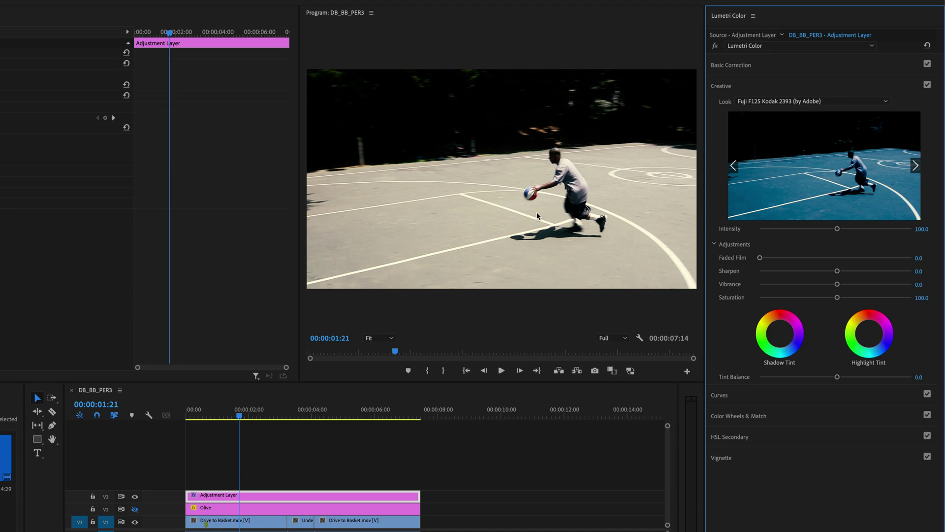
{"action": "left_click", "coordinate": [769, 101]}
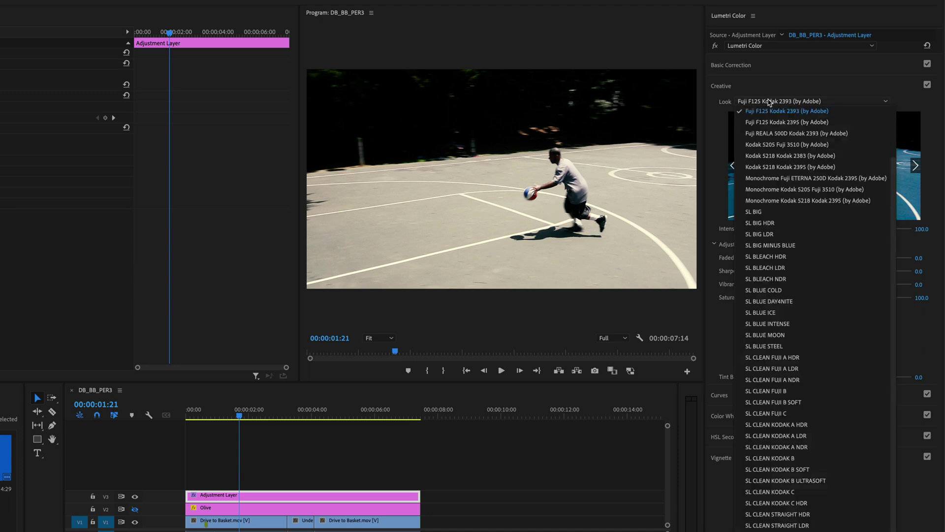
{"action": "left_click", "coordinate": [762, 346]}
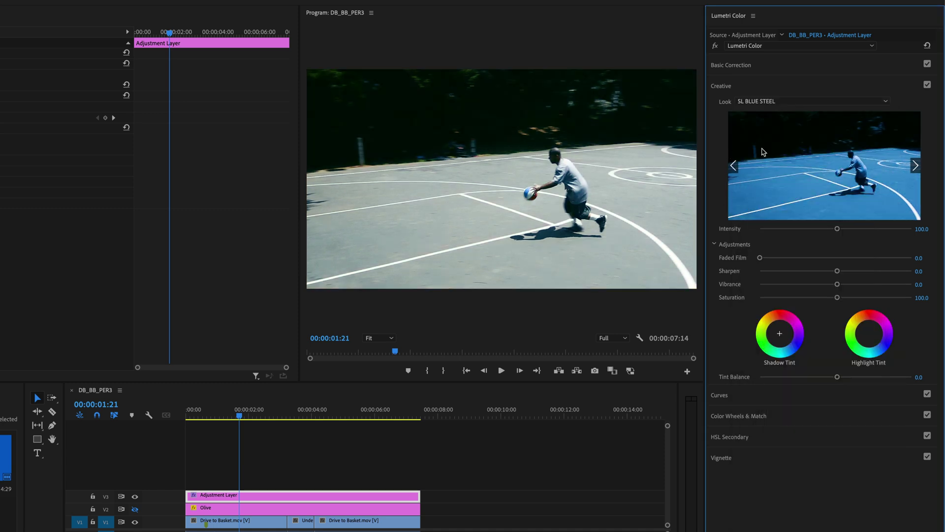
{"action": "left_click", "coordinate": [739, 103]}
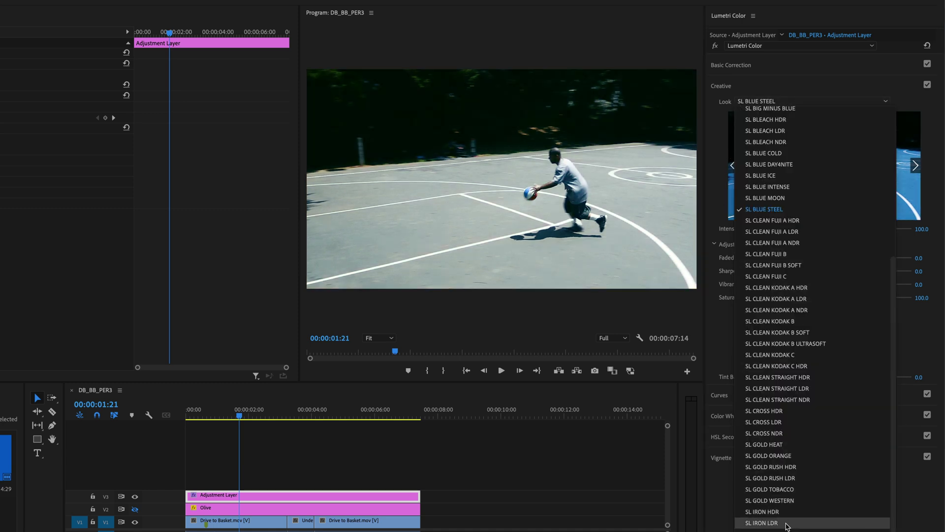
{"action": "left_click", "coordinate": [762, 523]}
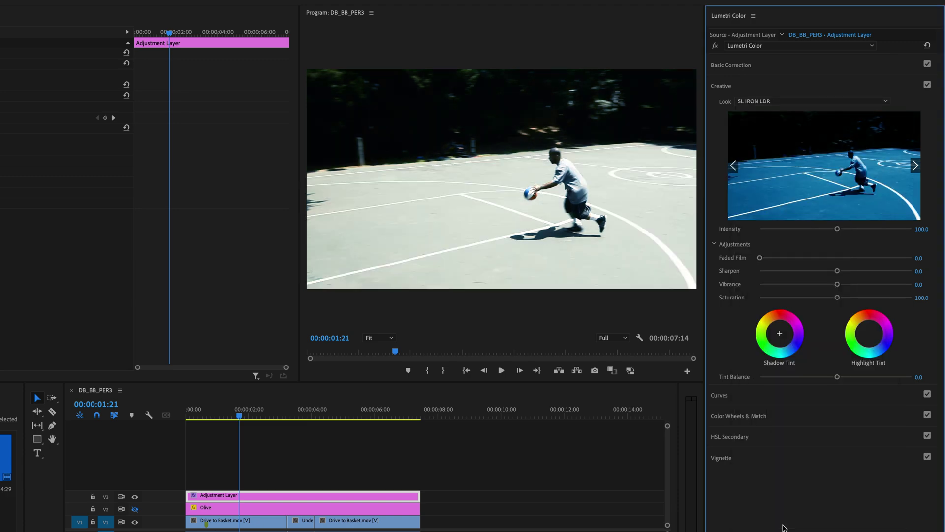
Step: Apply the SL BLUE COLD look to the adjustment layer
{"action": "left_click", "coordinate": [778, 102]}
{"action": "scroll", "coordinate": [779, 128], "scroll_direction": "up", "scroll_amount": 5}
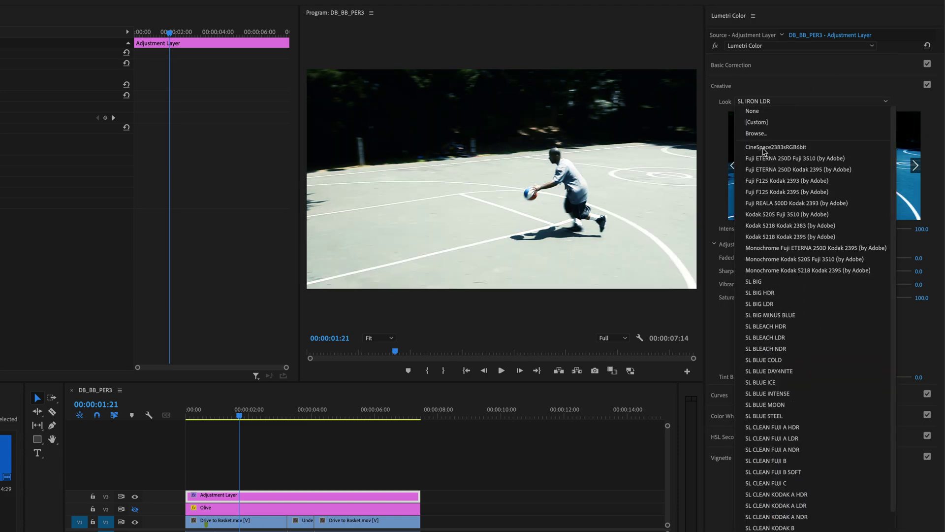
{"action": "scroll", "coordinate": [779, 129], "scroll_direction": "down", "scroll_amount": 5}
{"action": "left_click", "coordinate": [776, 153]}
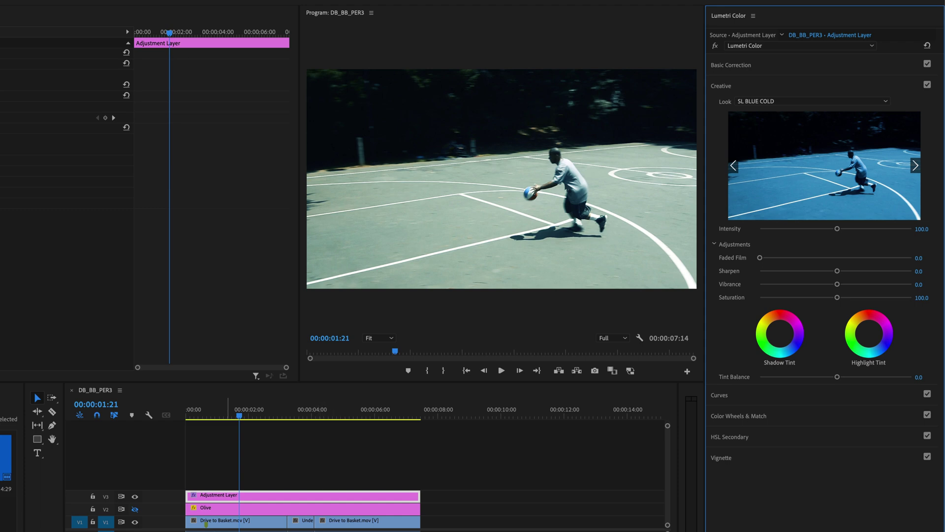
Step: Show the blue matte on V2, check it at 00:00:02:05, then hide it again
{"action": "left_click", "coordinate": [136, 509]}
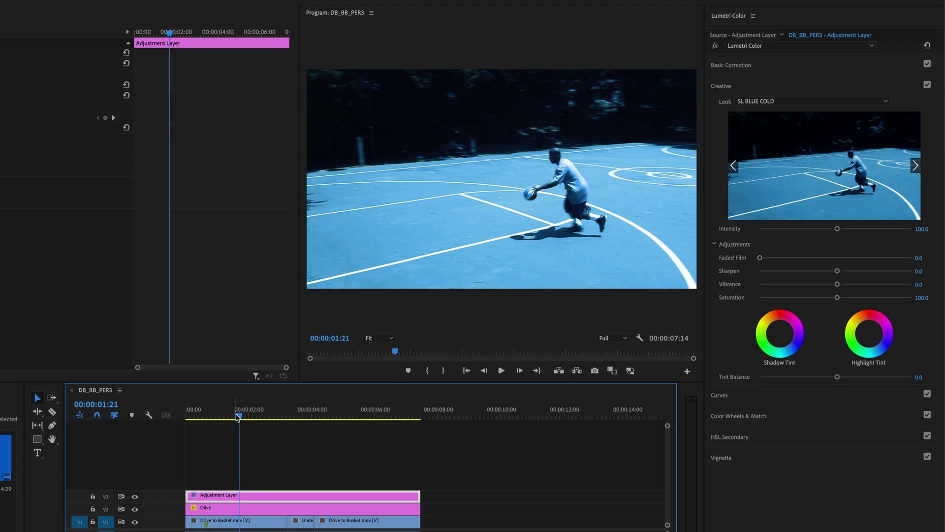
{"action": "mouse_move", "coordinate": [238, 416]}
{"action": "left_mouse_down"}
{"action": "mouse_move", "coordinate": [226, 416]}
{"action": "mouse_move", "coordinate": [289, 418]}
{"action": "mouse_move", "coordinate": [254, 418]}
{"action": "left_mouse_up"}
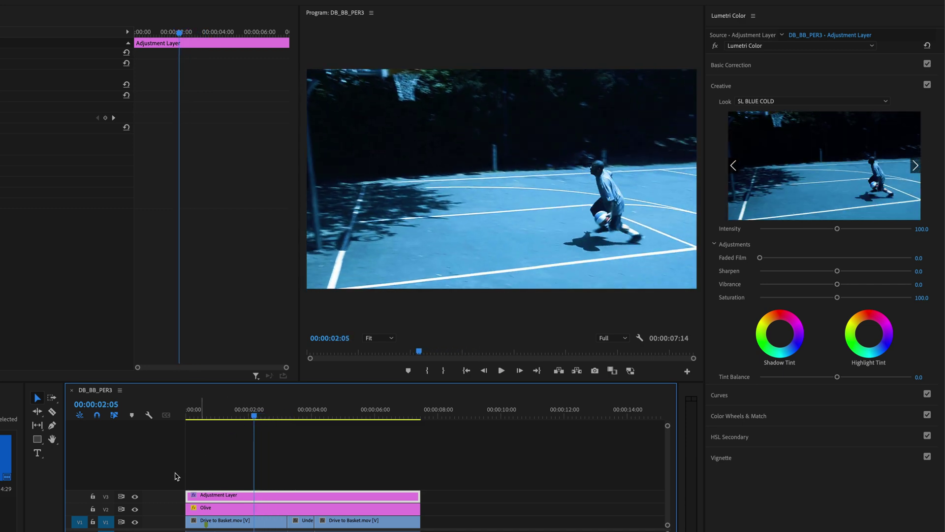
{"action": "left_click", "coordinate": [135, 509]}
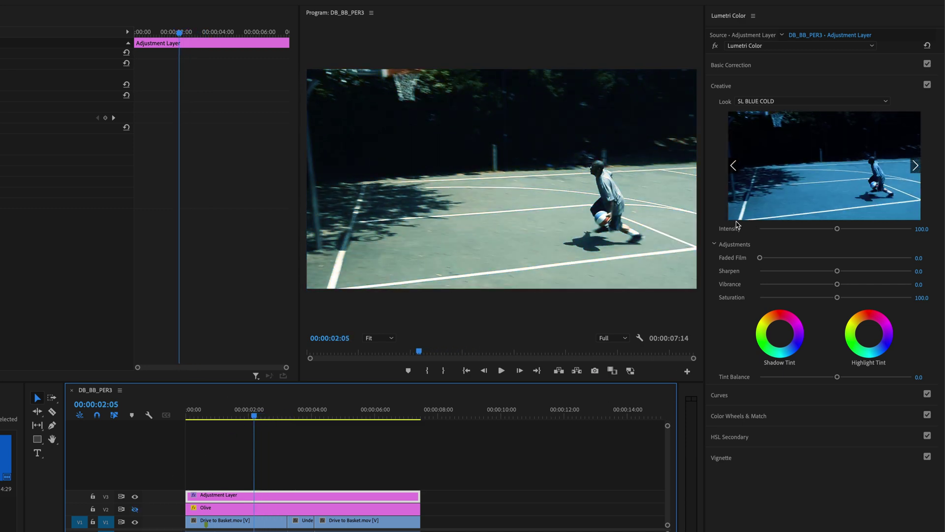
Step: Cycle the look preview thumbnails, ending on Monochrome Kodak 5205 Fuji 3510
{"action": "left_click", "coordinate": [915, 167]}
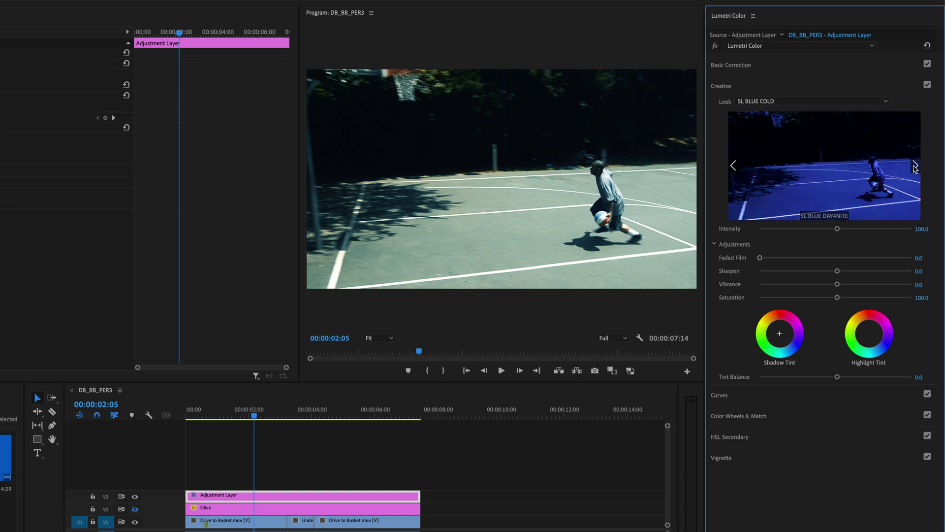
{"action": "left_click", "coordinate": [733, 169]}
{"action": "left_click", "coordinate": [733, 168]}
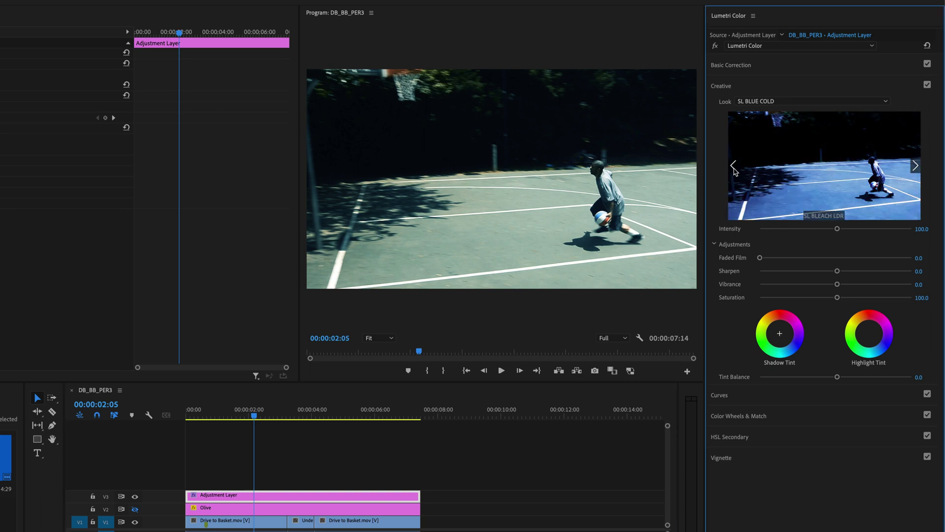
{"action": "left_click", "coordinate": [734, 168]}
{"action": "left_click", "coordinate": [734, 168]}
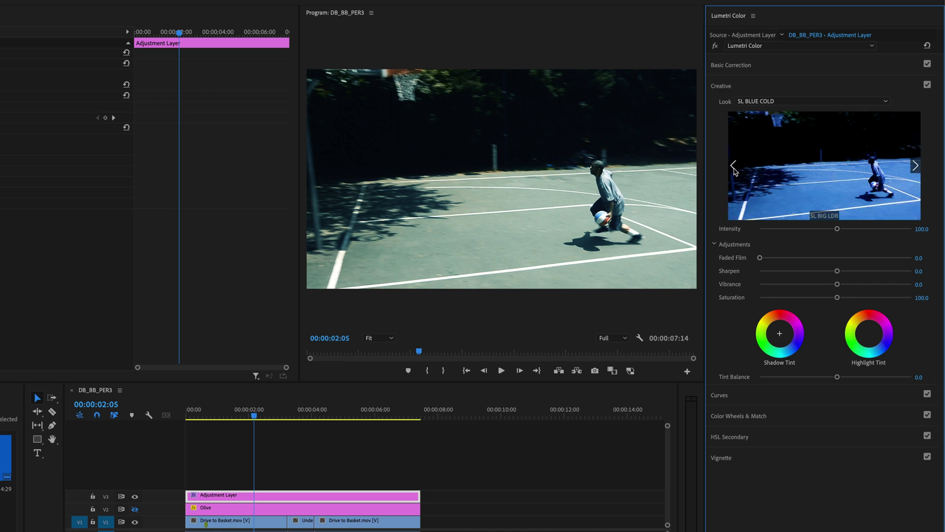
{"action": "left_click", "coordinate": [733, 169]}
{"action": "left_click", "coordinate": [733, 168]}
{"action": "left_click", "coordinate": [734, 169]}
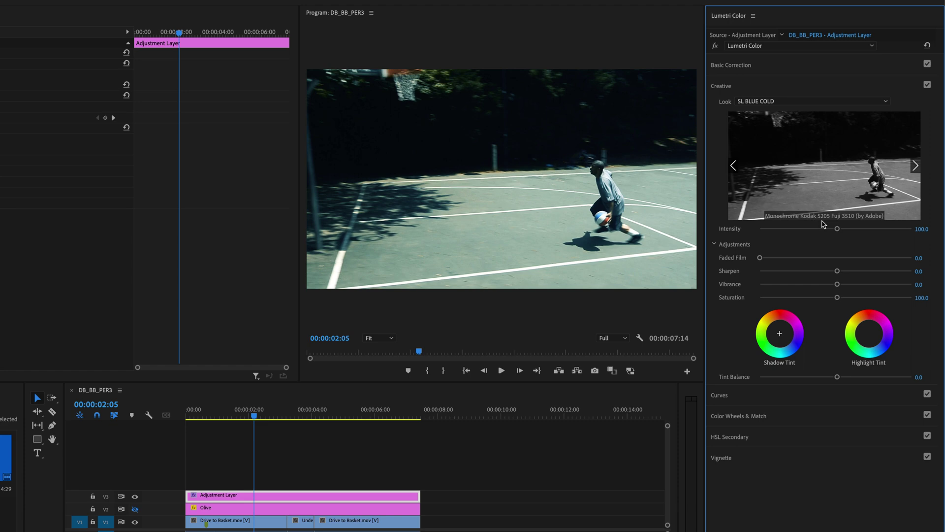
Step: Set the Creative Look to None
{"action": "left_click", "coordinate": [749, 102]}
{"action": "scroll", "coordinate": [753, 118], "scroll_direction": "up", "scroll_amount": 5}
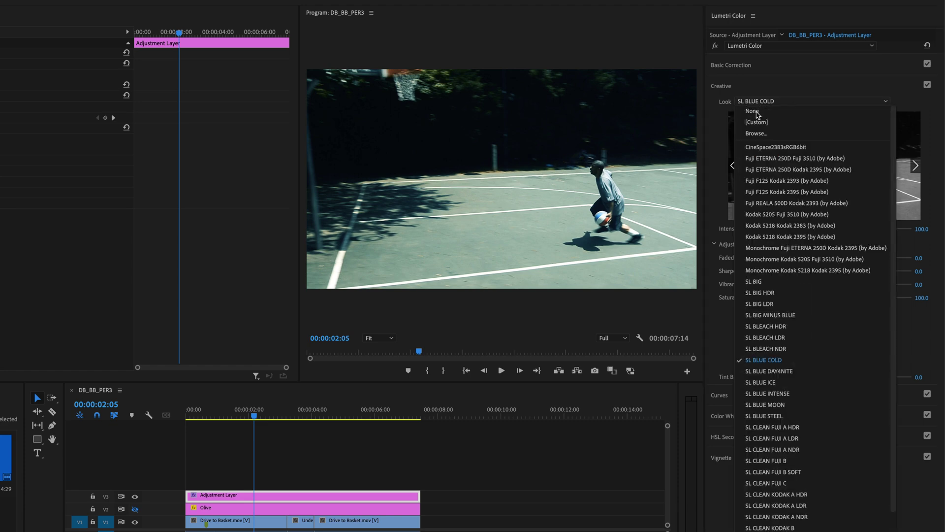
{"action": "left_click", "coordinate": [757, 113]}
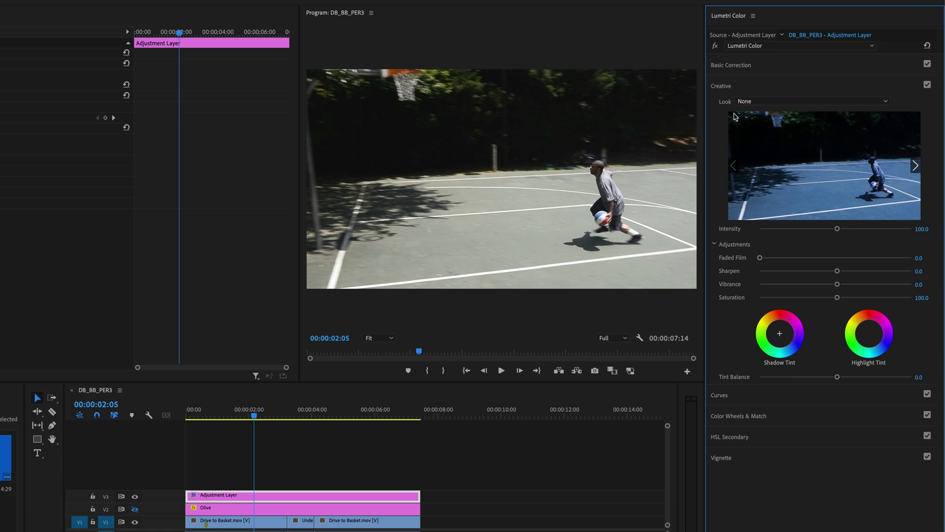
Step: Collapse the Creative section, then expand and collapse the Curves section
{"action": "left_click", "coordinate": [722, 88]}
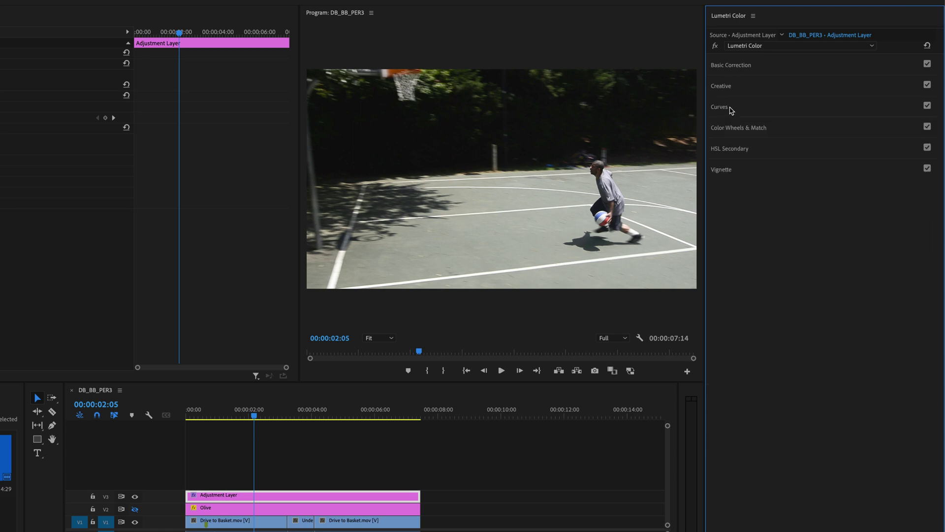
{"action": "left_click", "coordinate": [730, 109]}
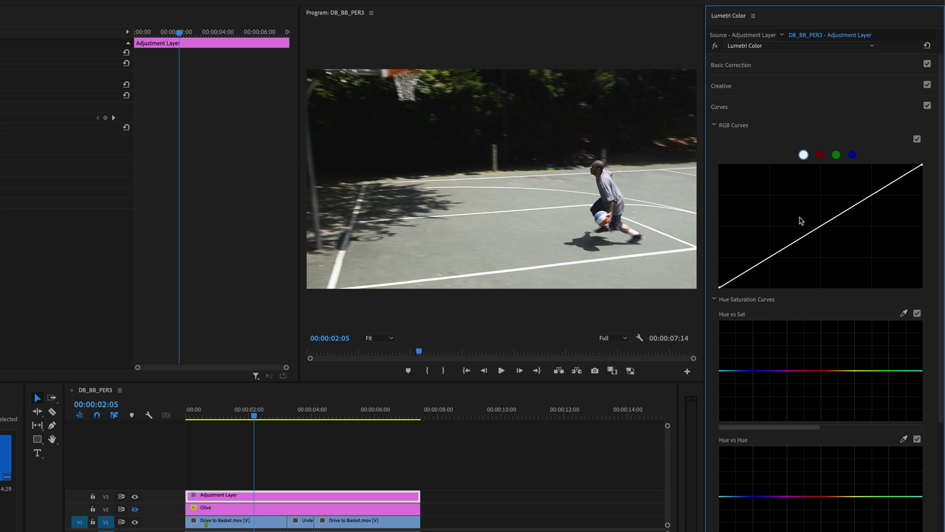
{"action": "left_click", "coordinate": [723, 112]}
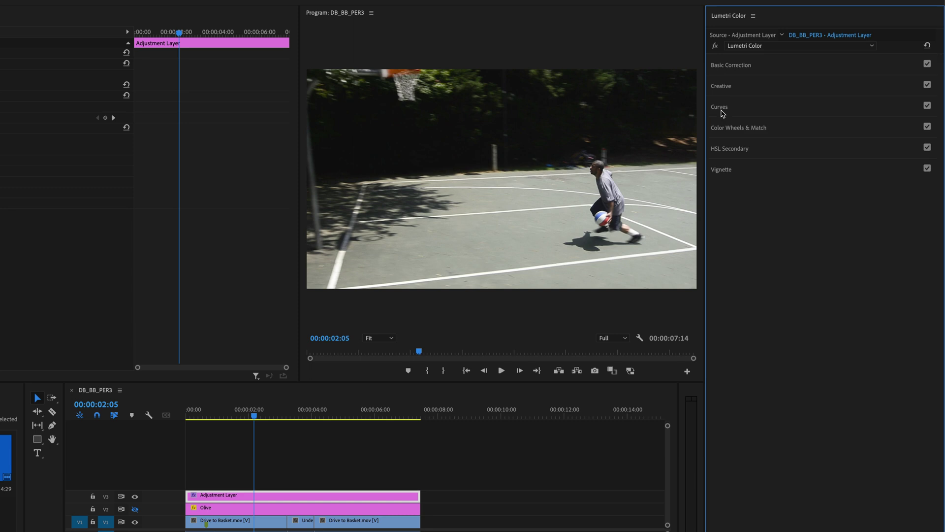